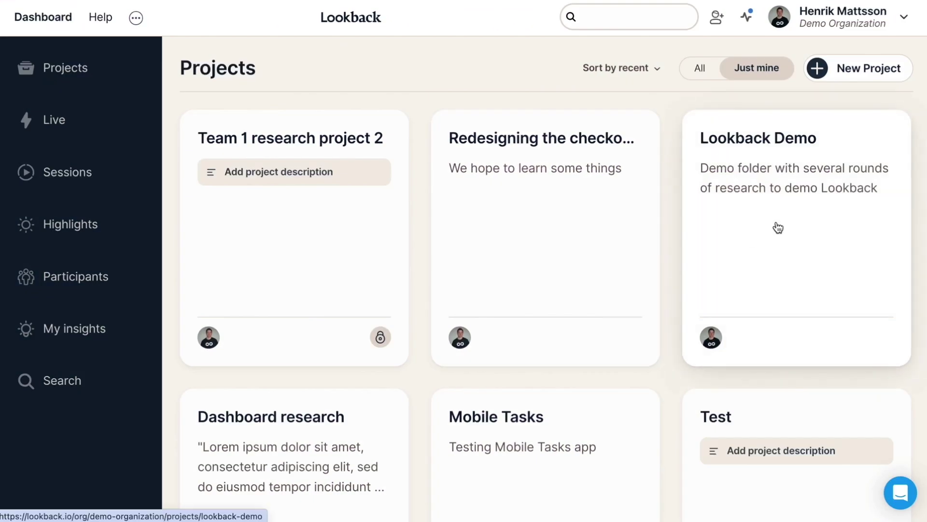
# Open the Lookback Demo project, look through its sections, and begin a new research round.
pyautogui.click(777, 227)
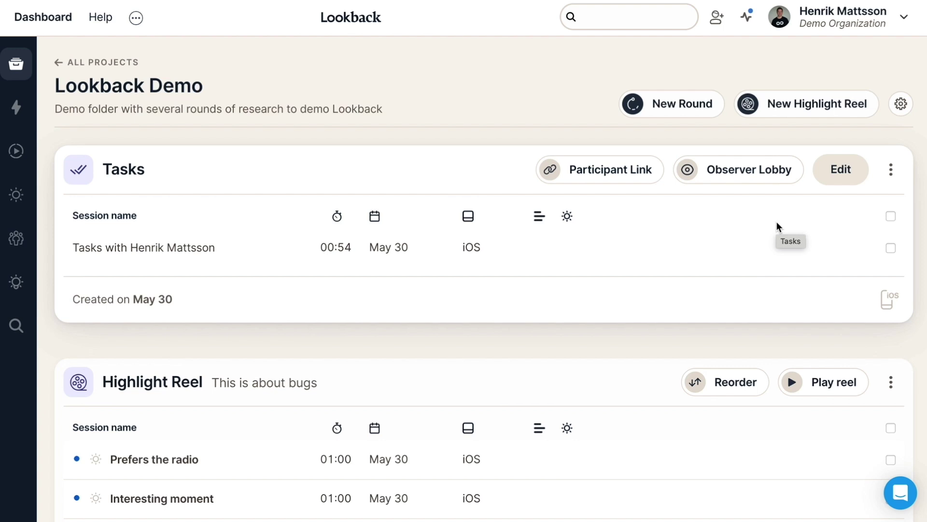
pyautogui.scroll(-5, 756, 364)
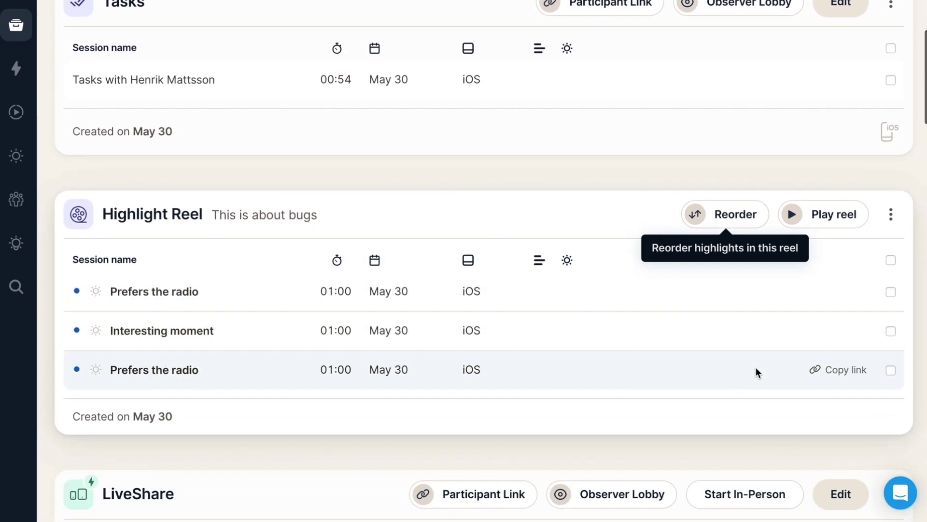
pyautogui.scroll(-3, 756, 369)
pyautogui.scroll(3, 756, 372)
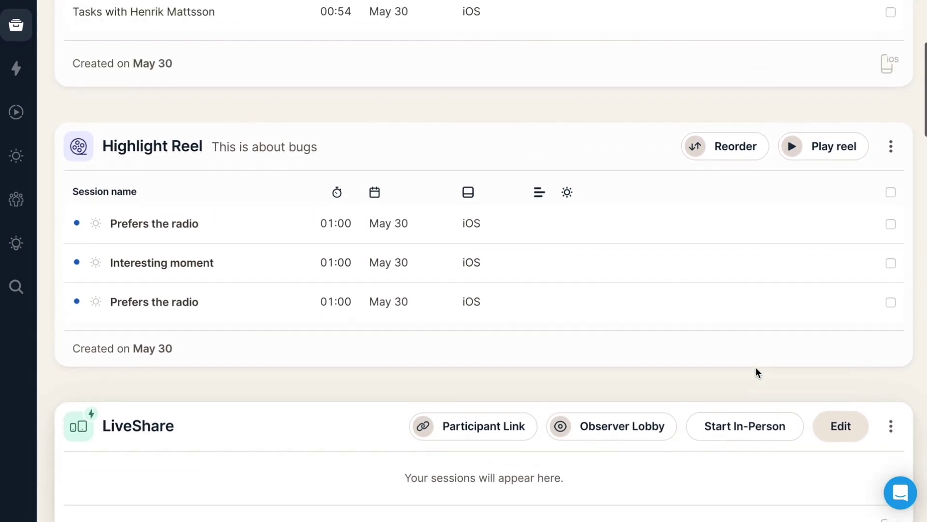
pyautogui.scroll(5, 689, 251)
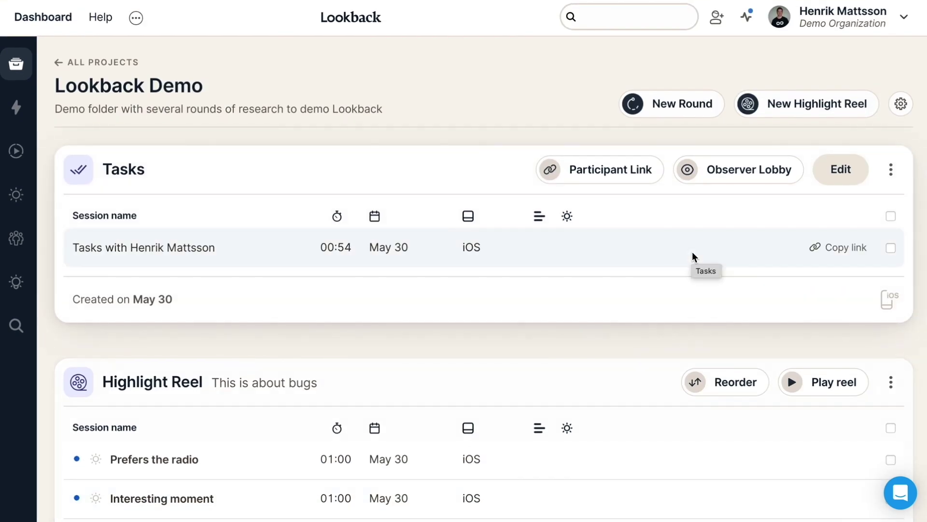
pyautogui.click(674, 106)
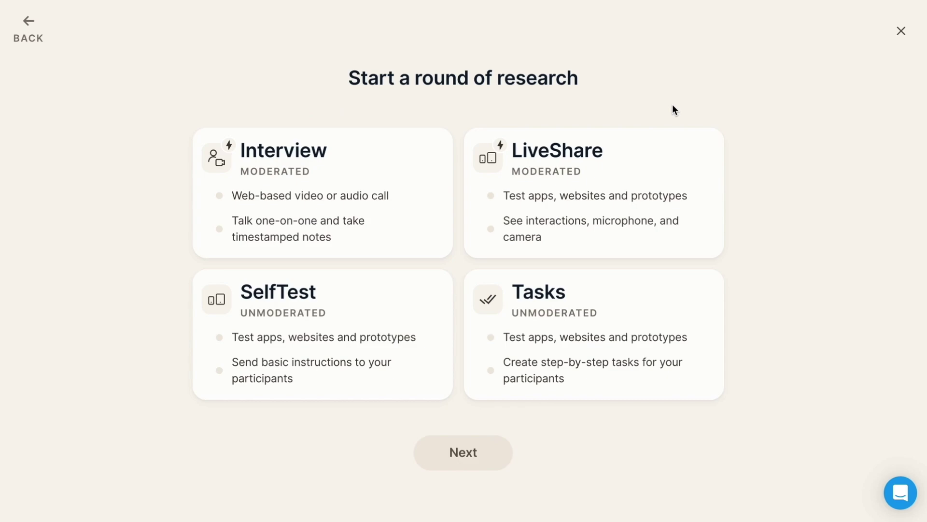
# Choose LiveShare as the round type and look over its setup page.
pyautogui.click(626, 179)
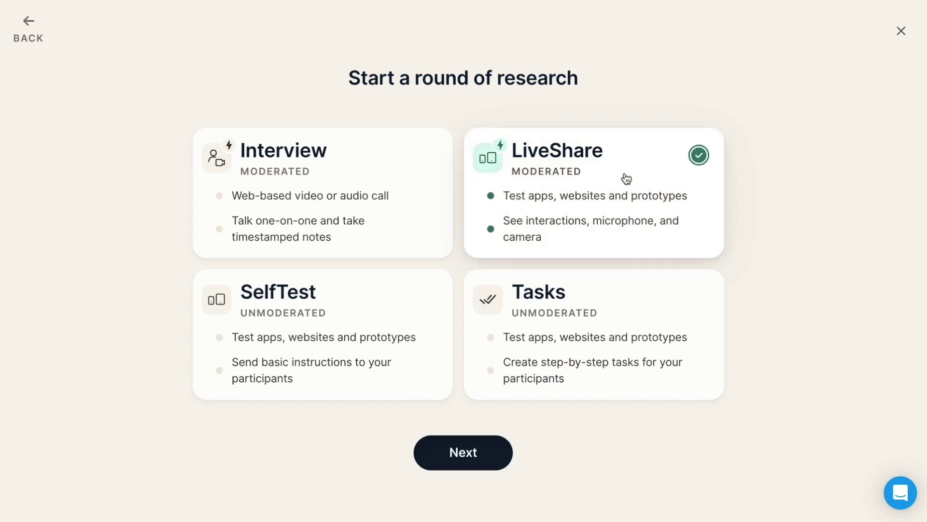
pyautogui.click(472, 454)
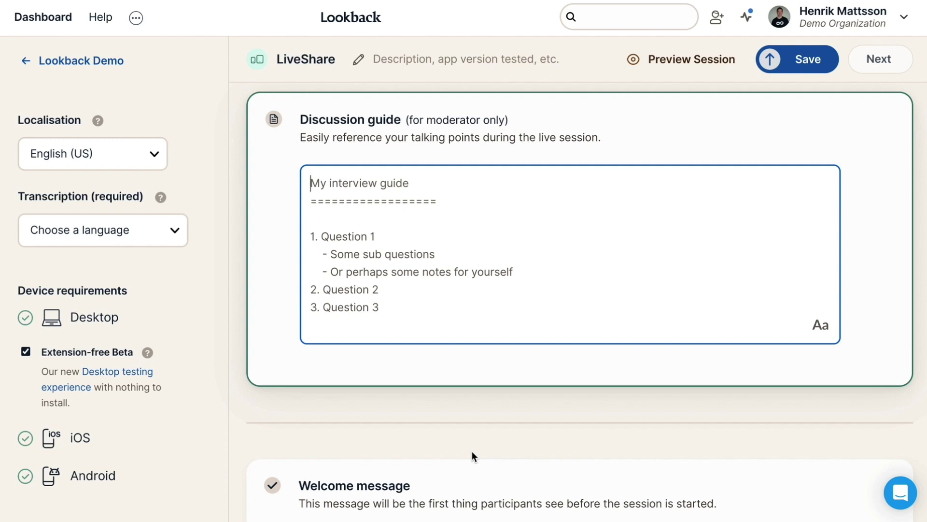
pyautogui.scroll(-5, 189, 452)
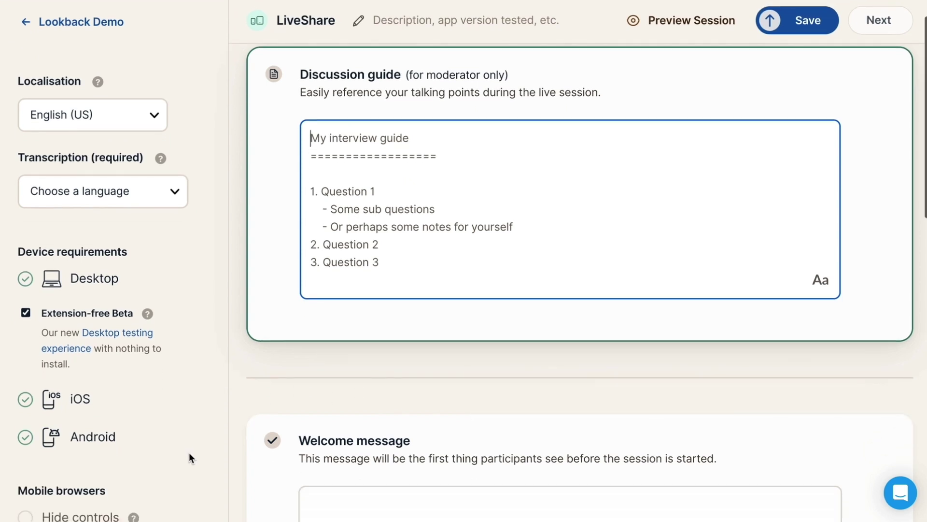
pyautogui.scroll(-4, 189, 452)
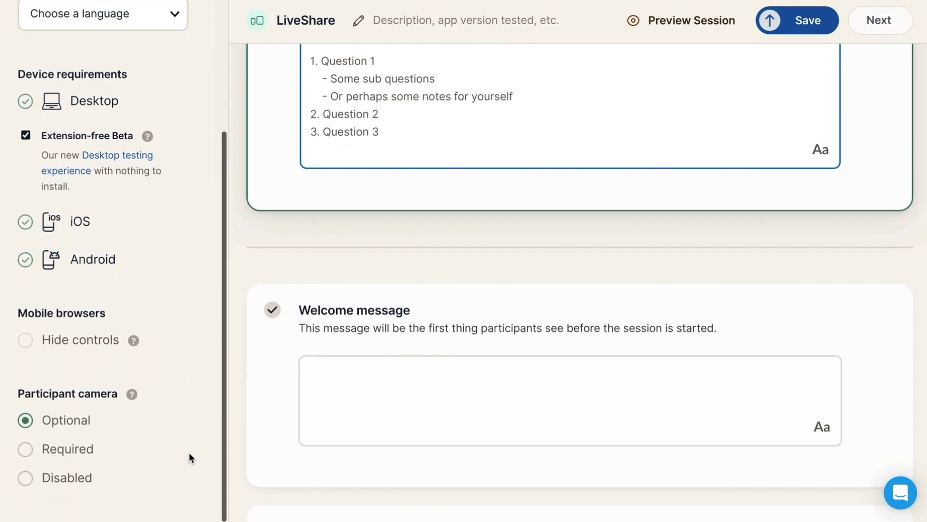
pyautogui.scroll(4, 170, 361)
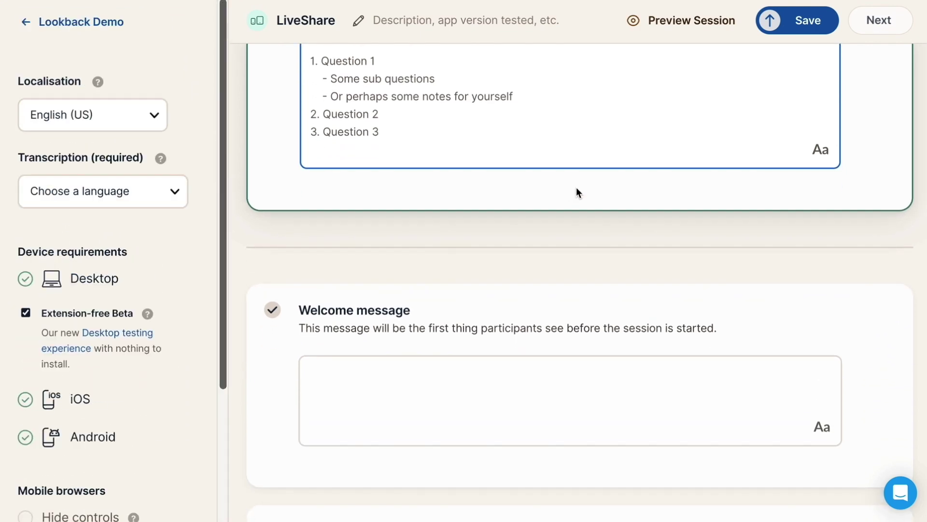
pyautogui.scroll(4, 451, 272)
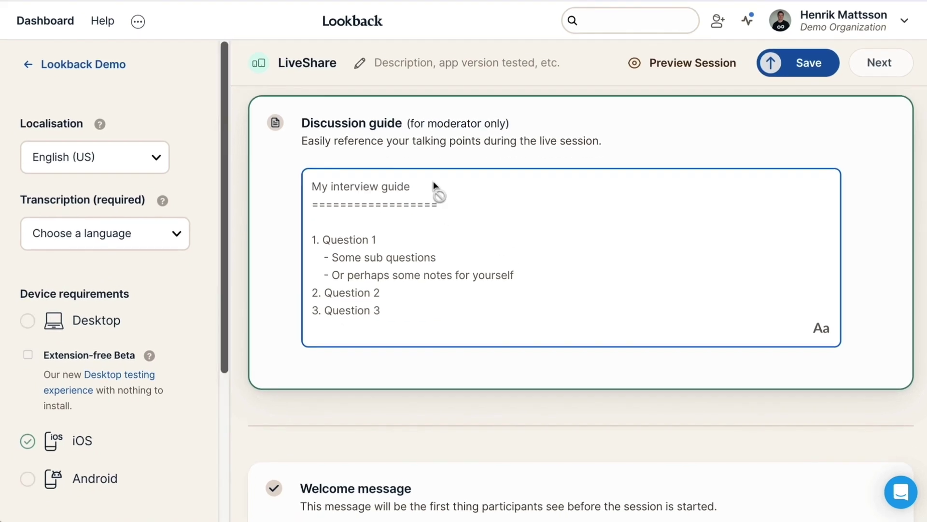
# Write the discussion guide points '1. Ask this' and '2. then this', each on its own line.
pyautogui.write('1. ')
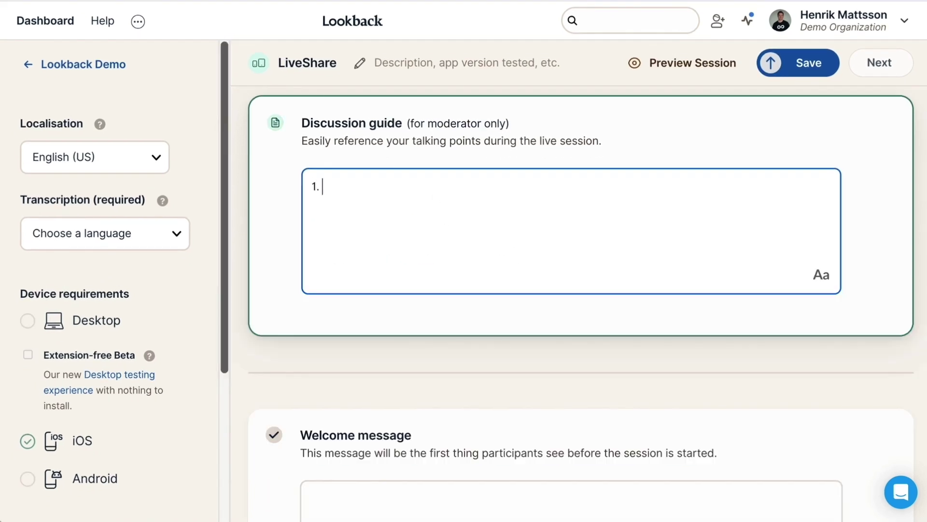
pyautogui.write('Ask this')
pyautogui.press('Return')
pyautogui.write('2. then')
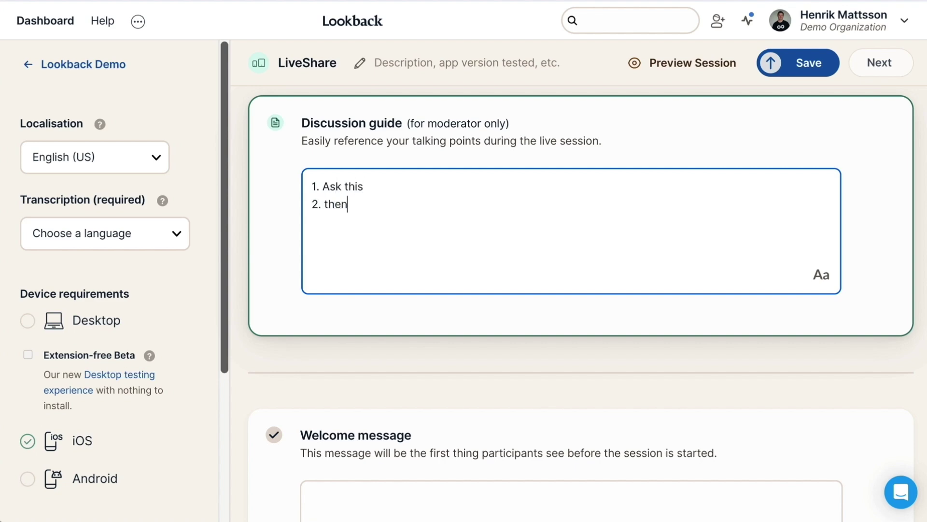
pyautogui.write(' this')
pyautogui.press('Return')
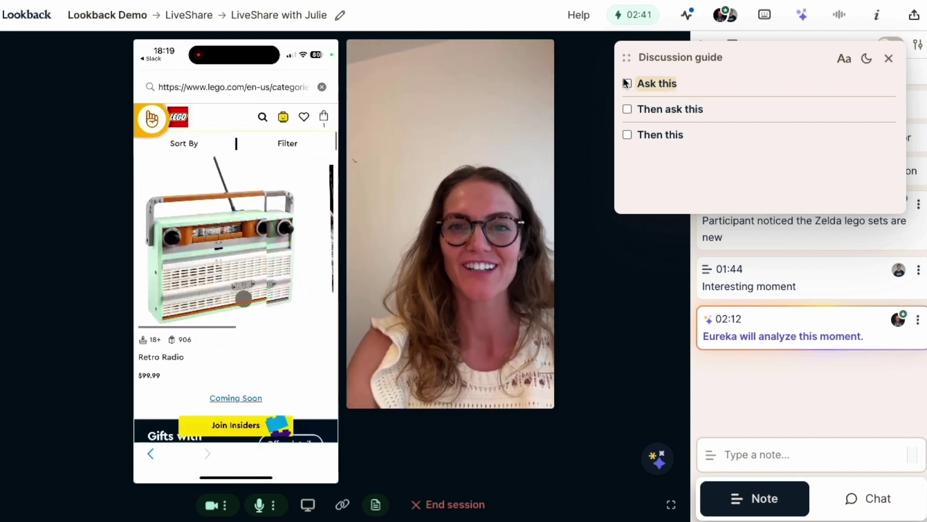
# Tick the 'Ask this' checkbox in the live session's discussion guide.
pyautogui.click(627, 83)
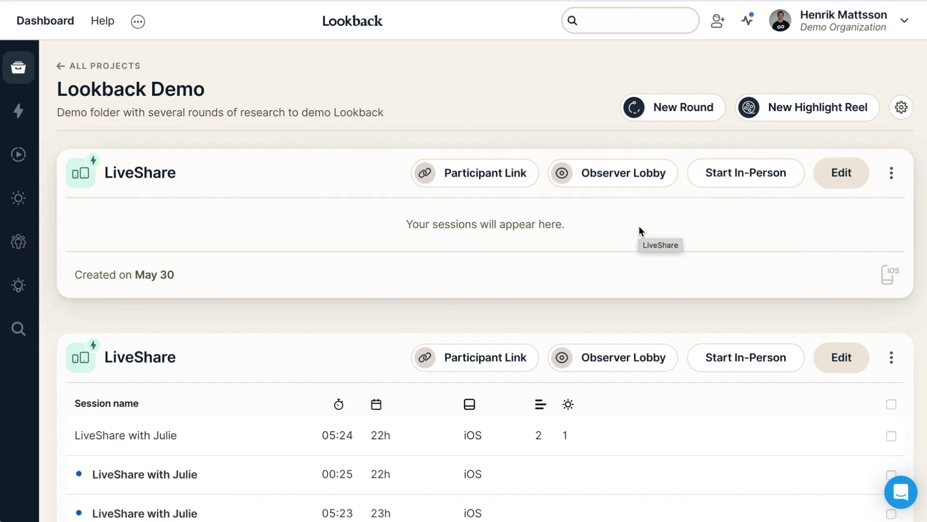
# Open the Observer Lobby invite for the new LiveShare round.
pyautogui.click(613, 174)
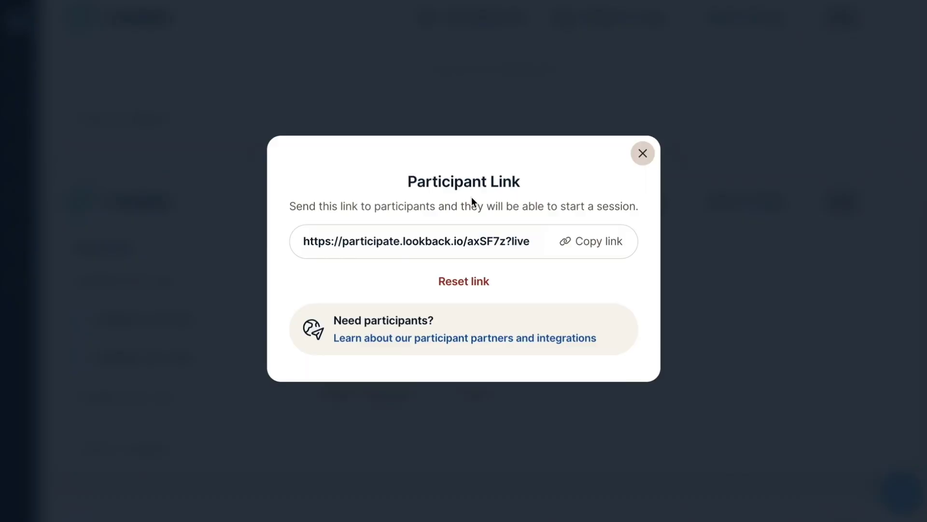
# Copy the participant link, start onboarding, and enter the participant's name and e-mail.
pyautogui.click(595, 246)
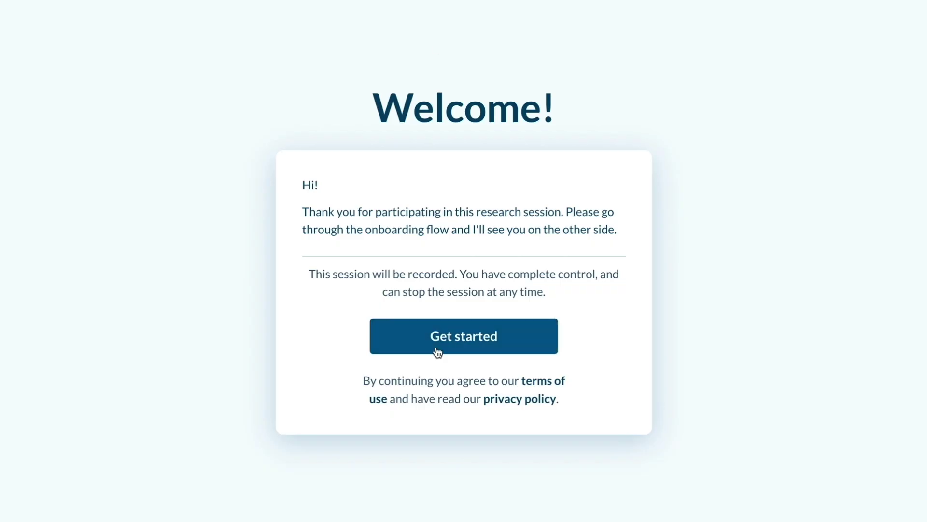
pyautogui.click(464, 350)
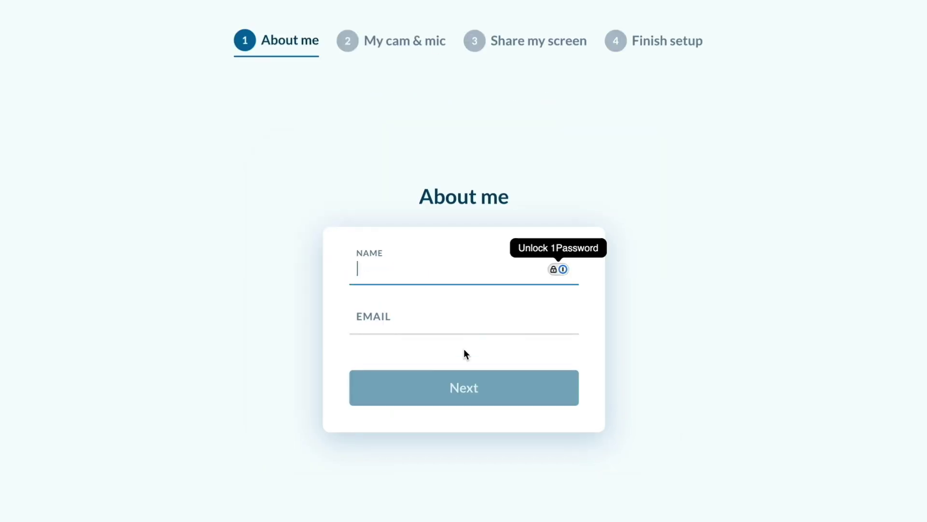
pyautogui.write('henrik')
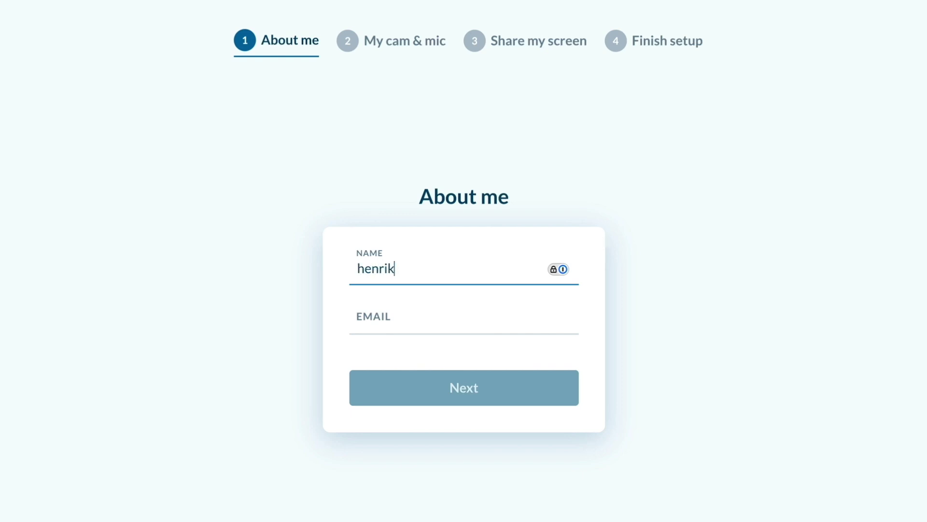
pyautogui.click(394, 324)
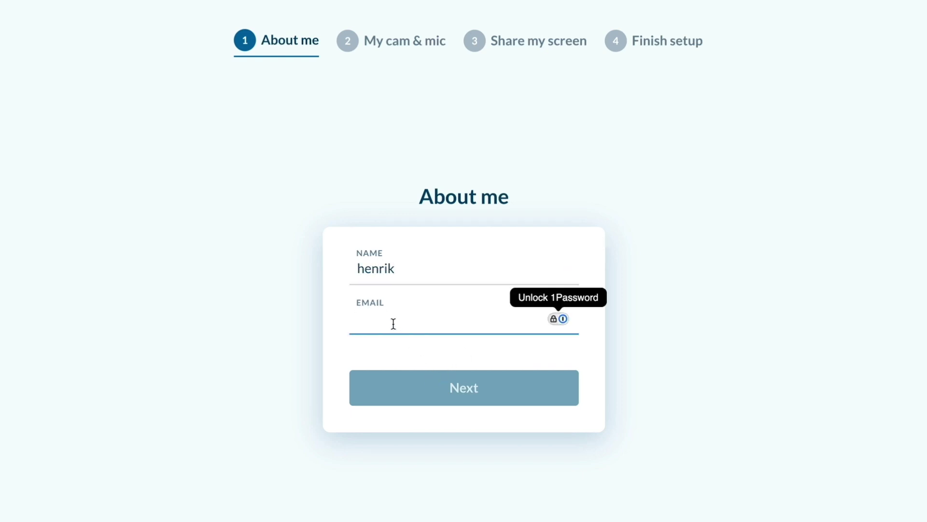
pyautogui.write('h@')
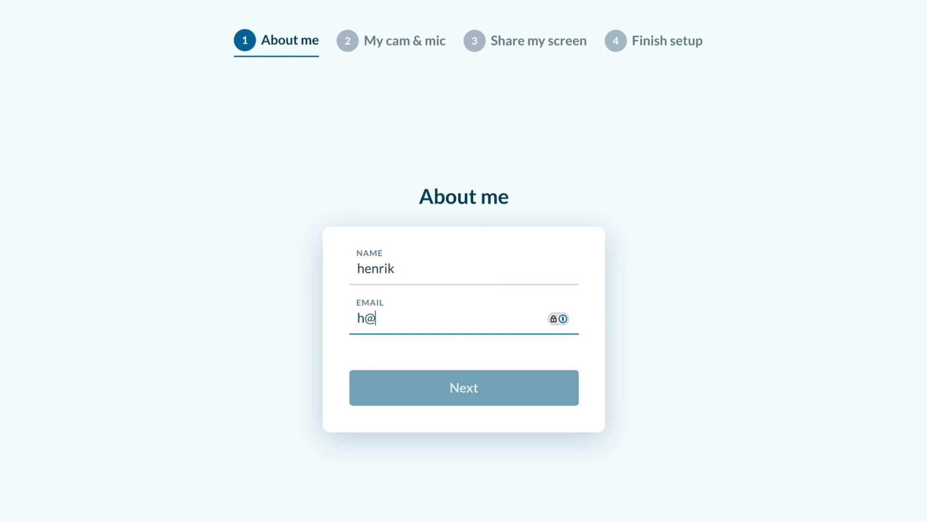
pyautogui.write('h.com')
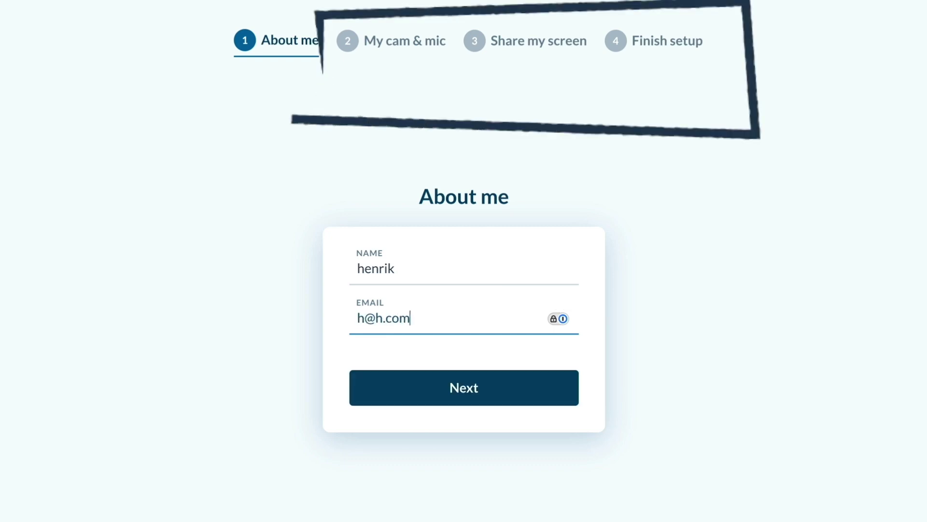
pyautogui.click(449, 389)
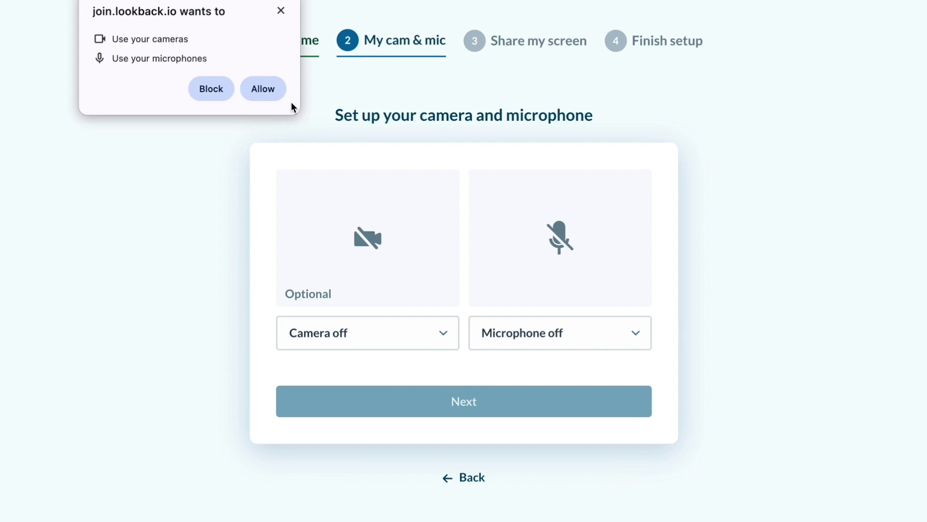
# Allow camera and microphone, share the entire screen, and accept the moderator's call.
pyautogui.click(258, 89)
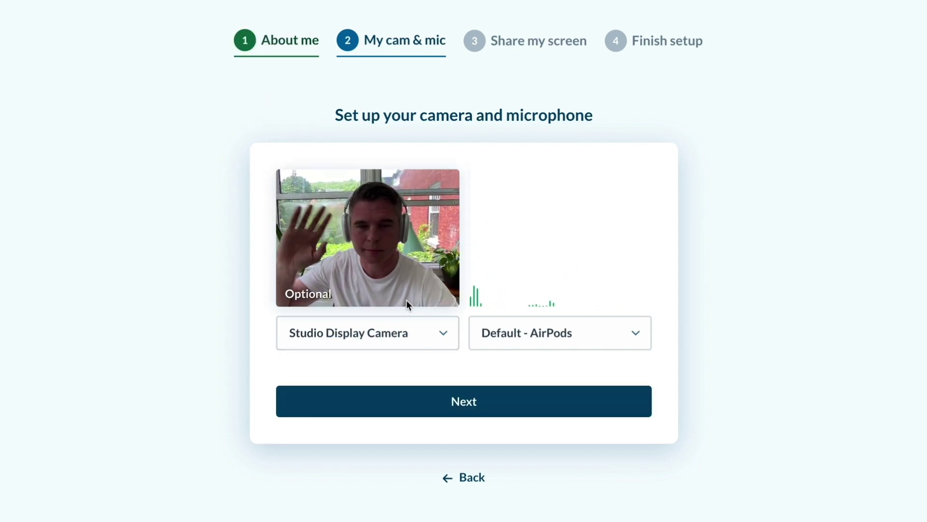
pyautogui.click(458, 400)
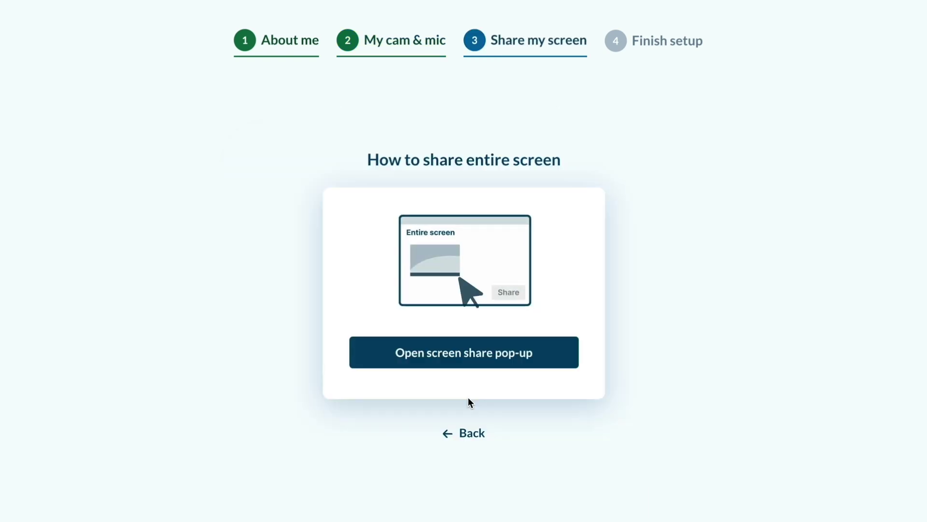
pyautogui.click(486, 362)
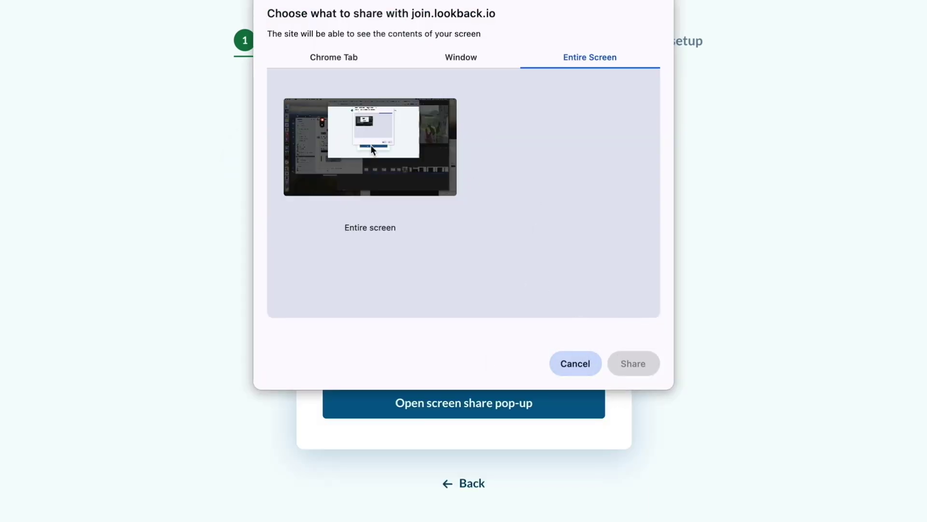
pyautogui.click(370, 145)
pyautogui.click(635, 365)
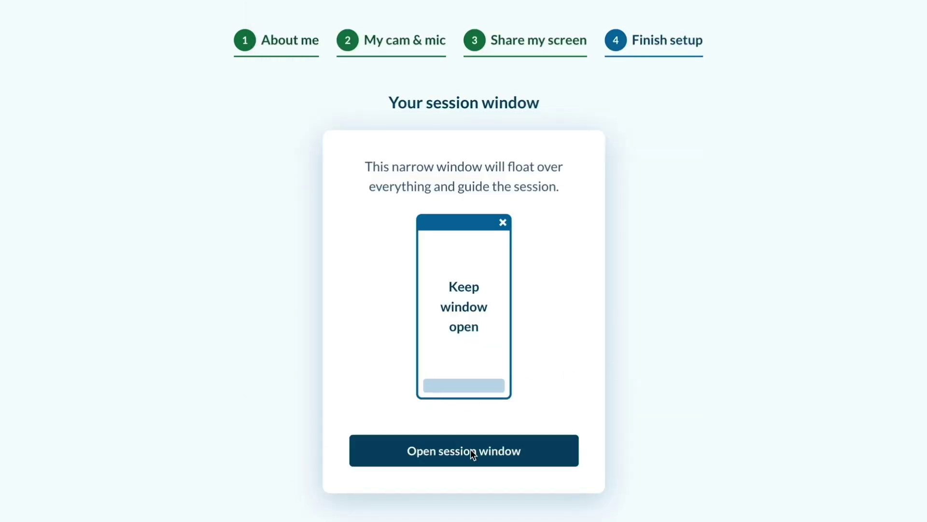
pyautogui.click(452, 443)
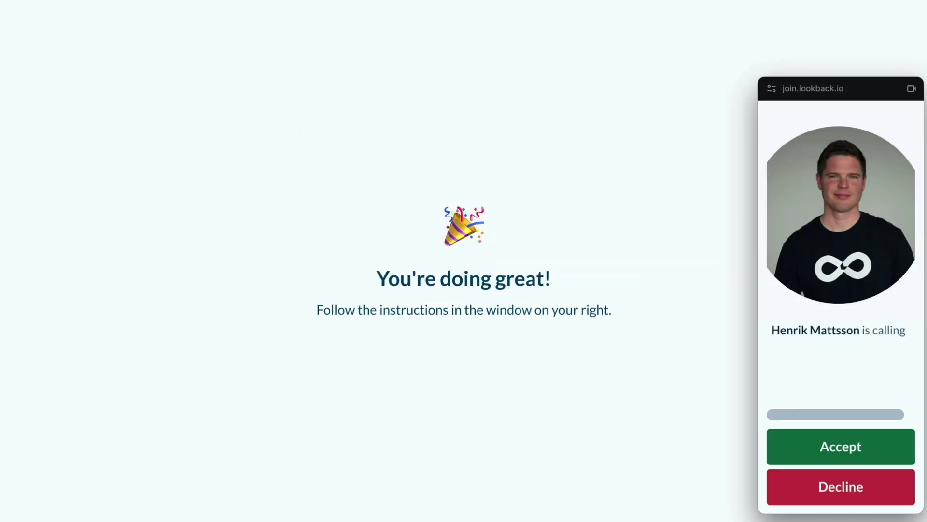
pyautogui.click(846, 437)
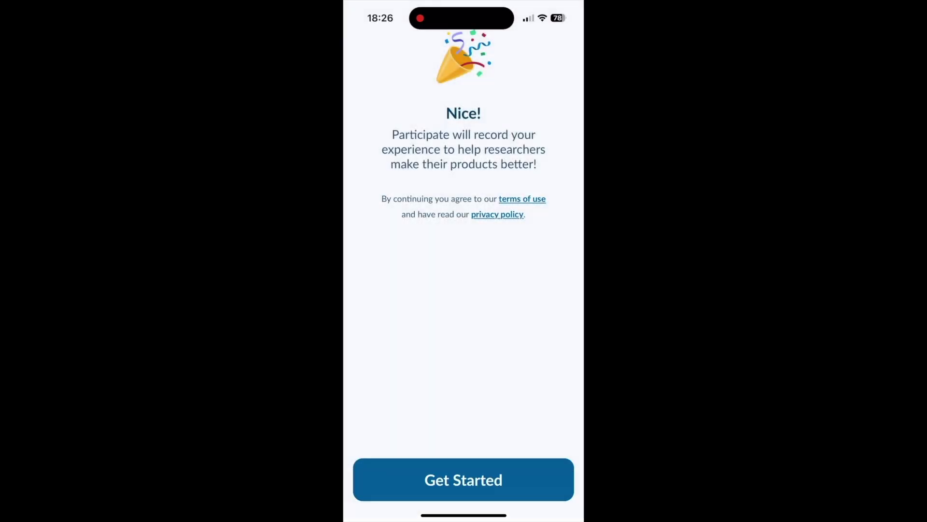
# Go through the phone's onboarding, headset, details and notification screens, then switch on the microphone.
pyautogui.click(463, 480)
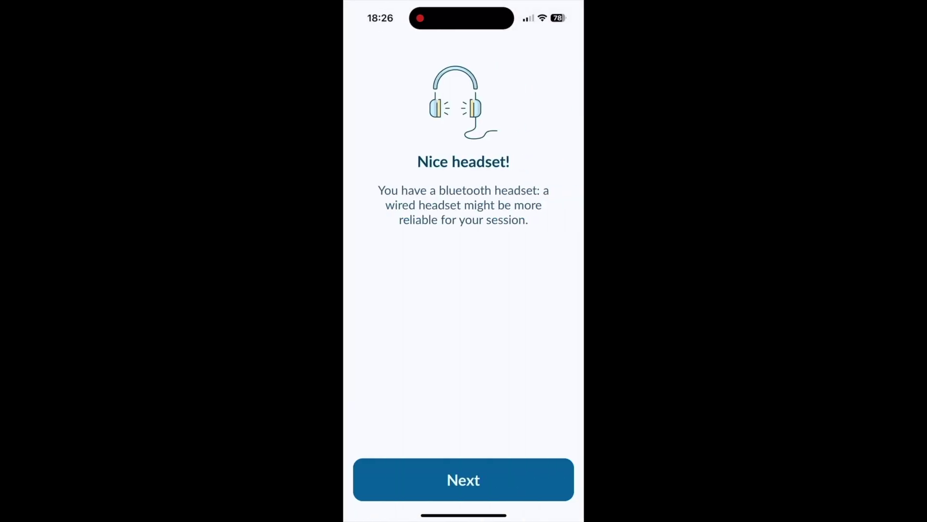
pyautogui.click(464, 479)
pyautogui.click(464, 479)
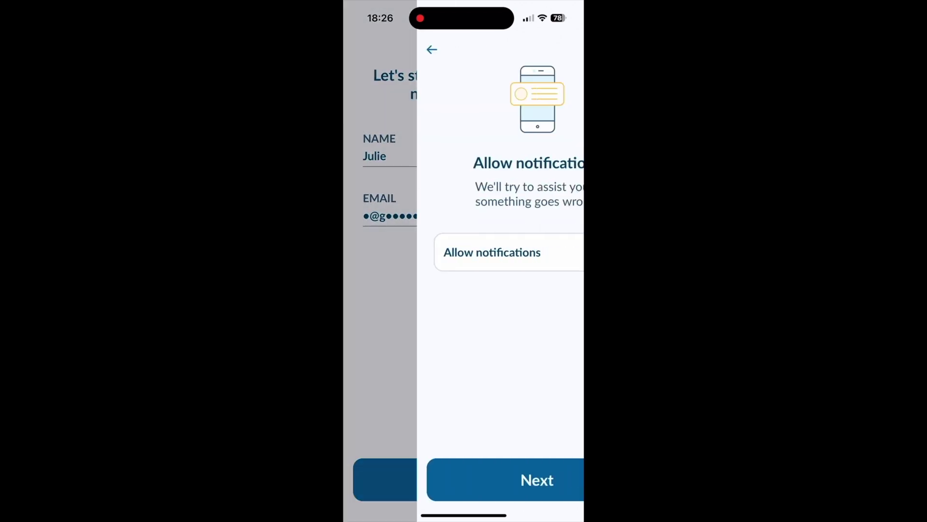
pyautogui.click(463, 479)
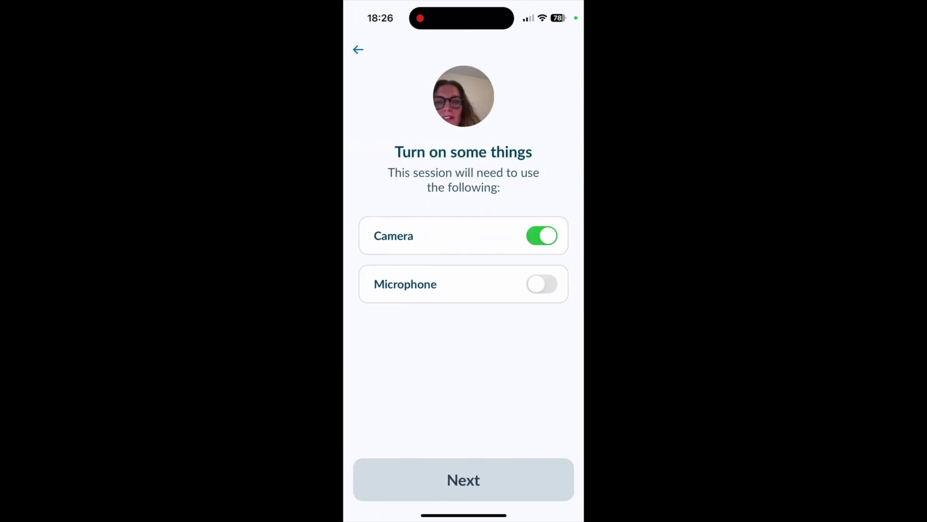
pyautogui.click(541, 284)
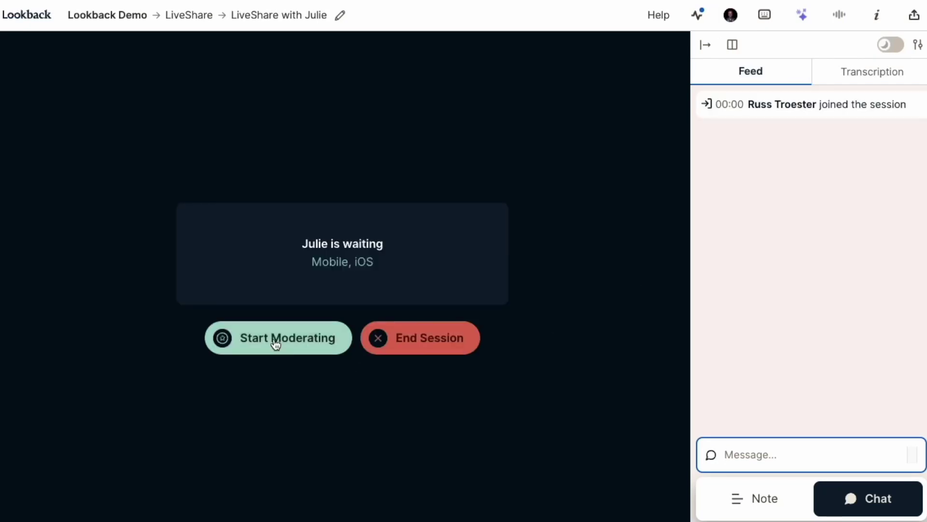
# Start moderating the waiting participant and call them with the default camera and microphone.
pyautogui.click(276, 344)
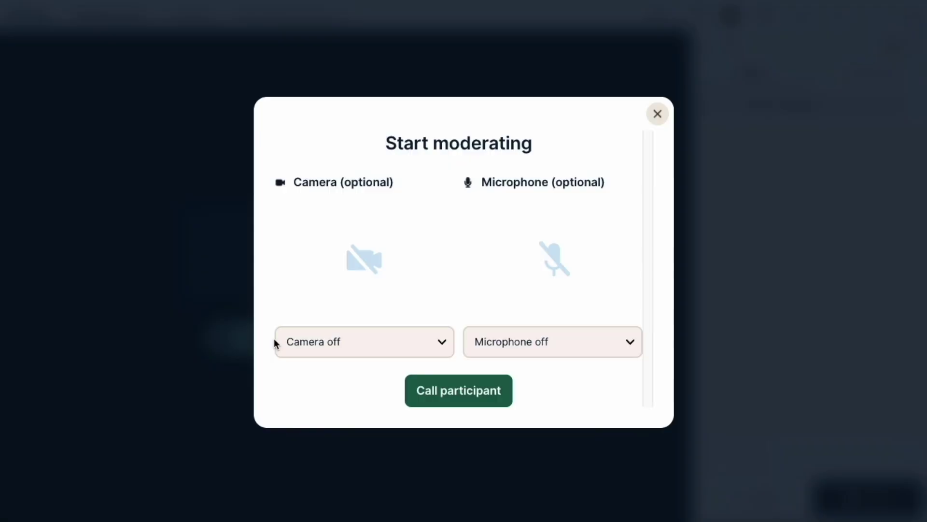
pyautogui.click(507, 397)
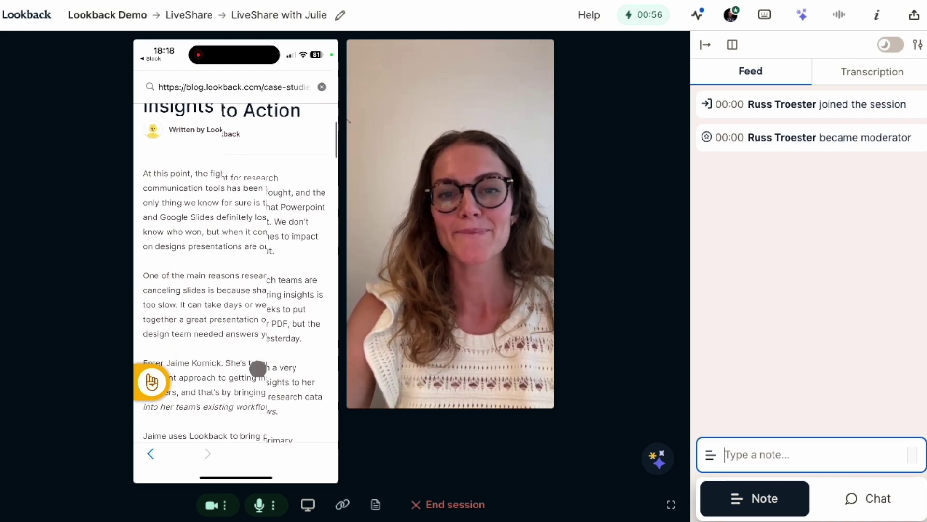
# Send a link to the participant's phone and start a note about the Zelda lego sets.
pyautogui.click(345, 508)
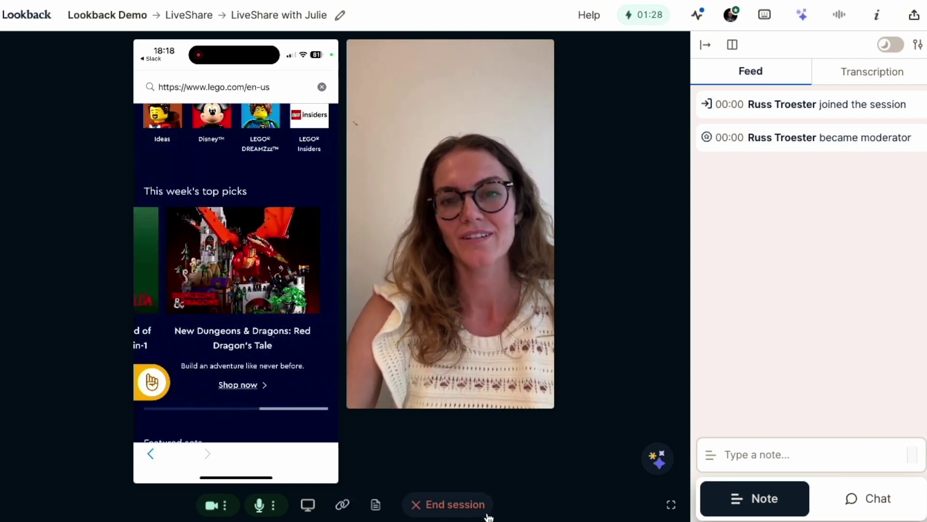
pyautogui.click(756, 454)
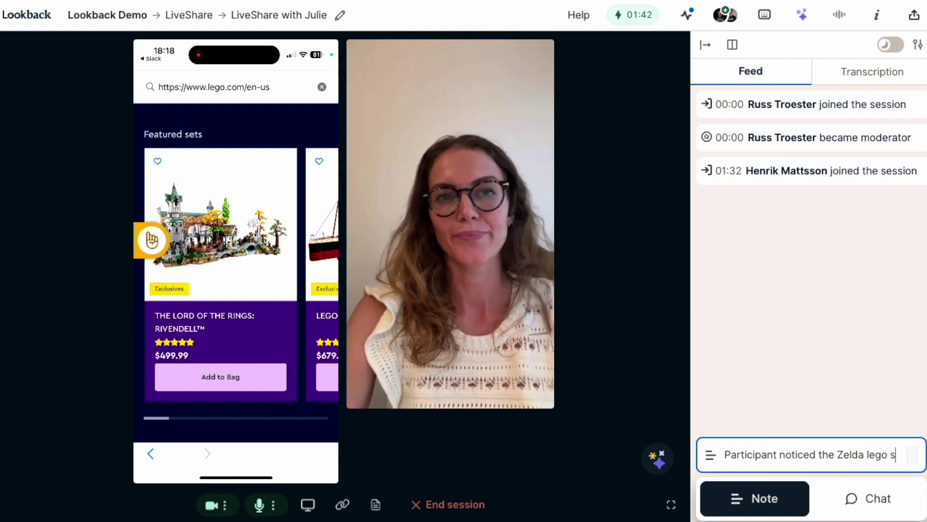
# Complete the note 'Participant noticed the Zelda lego sets are new' and post it to the feed.
pyautogui.write('ets are ne')
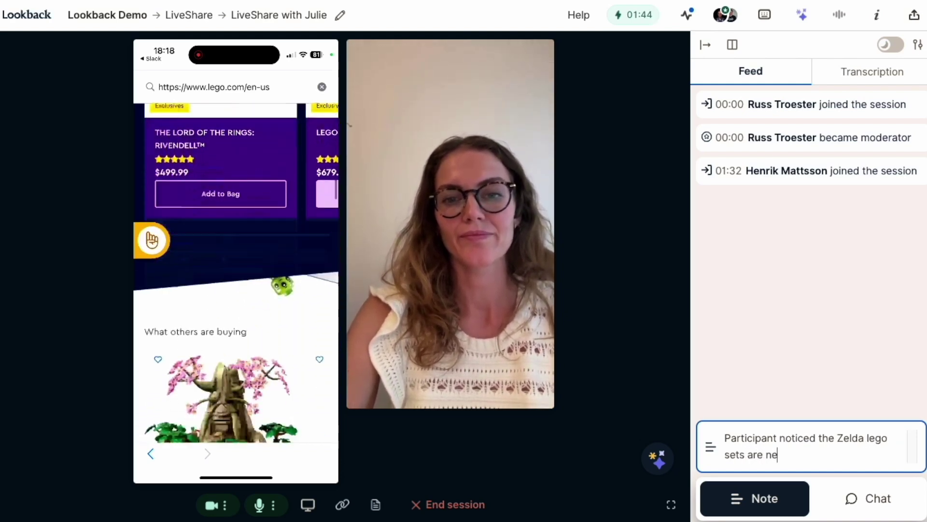
pyautogui.write('w')
pyautogui.press('Return')
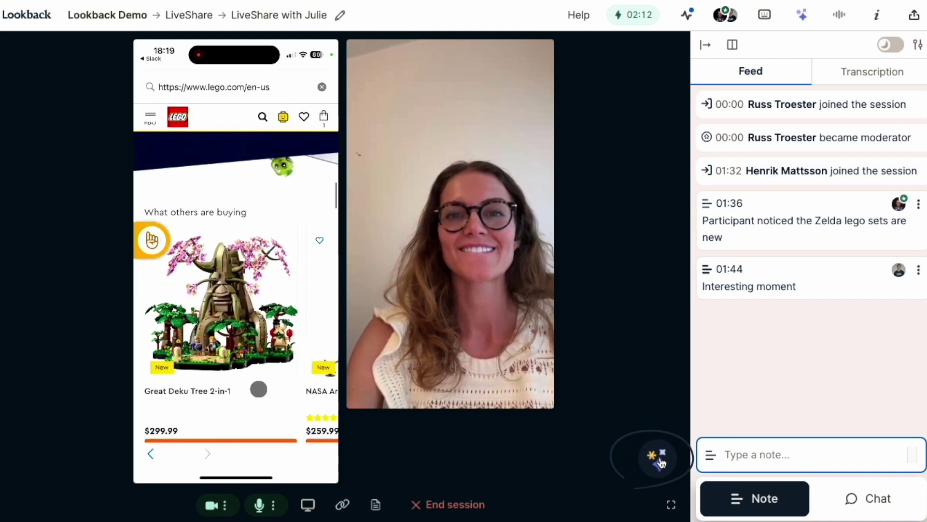
# Have Eureka analyze the current moment at 02:12.
pyautogui.click(659, 459)
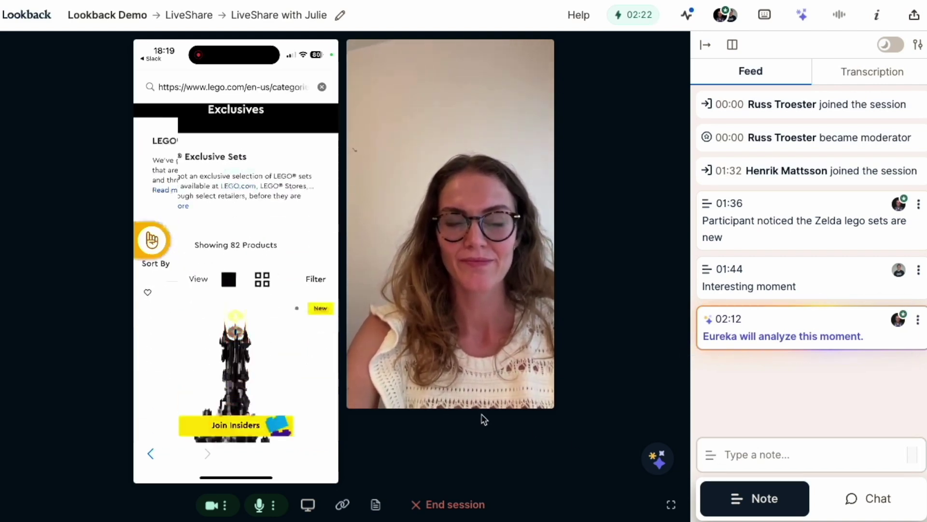
# Show the discussion guide.
pyautogui.click(376, 505)
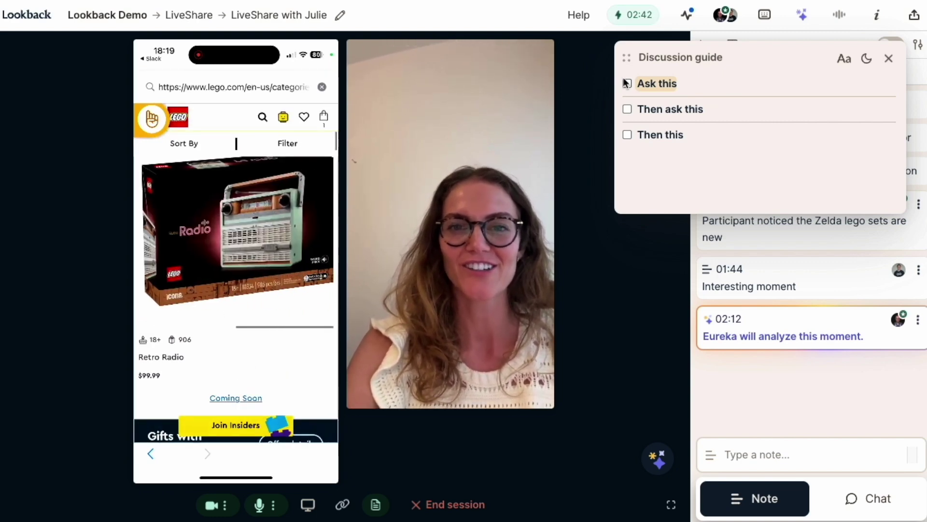
# Check off the 'Ask this' and 'Then ask this' questions in the discussion guide.
pyautogui.click(627, 83)
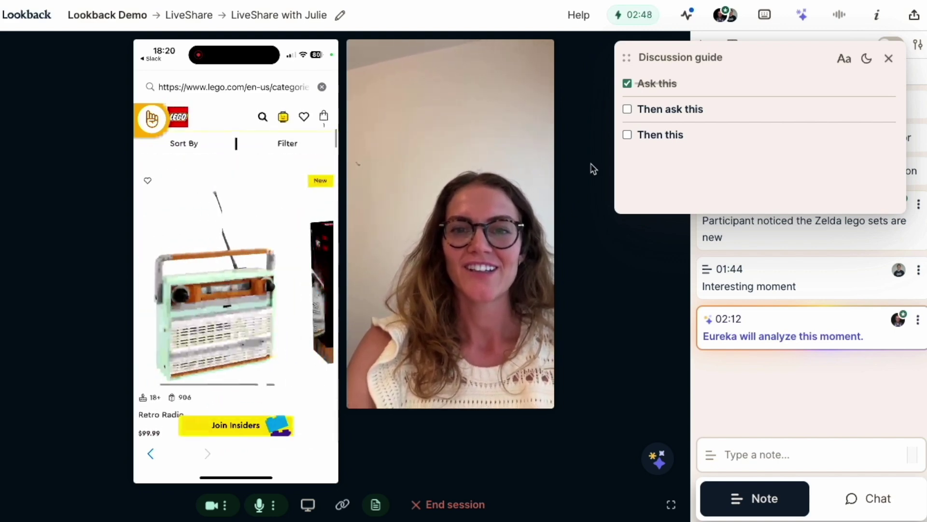
pyautogui.click(628, 110)
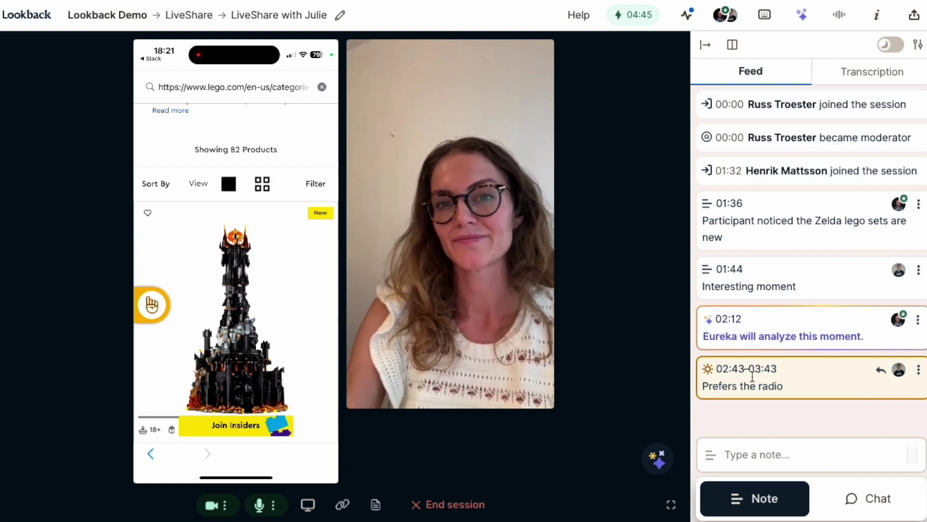
pyautogui.click(891, 45)
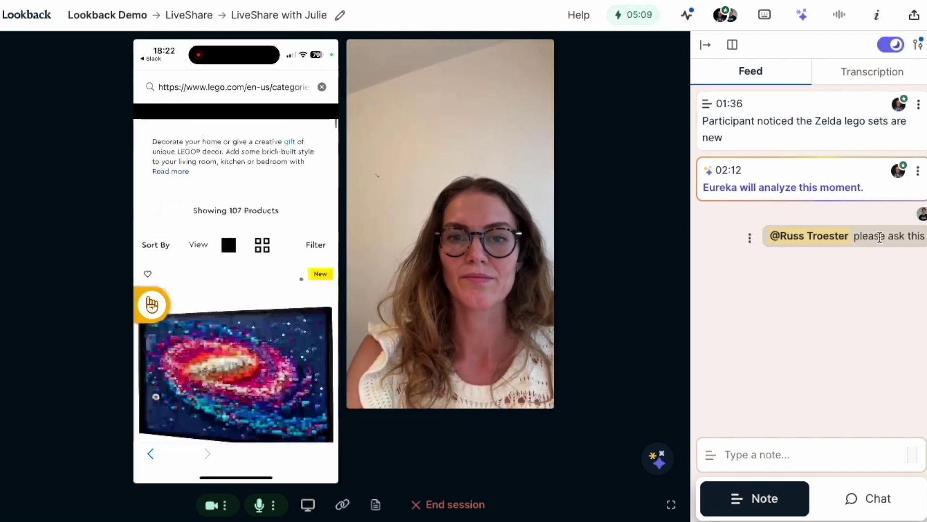
pyautogui.click(890, 44)
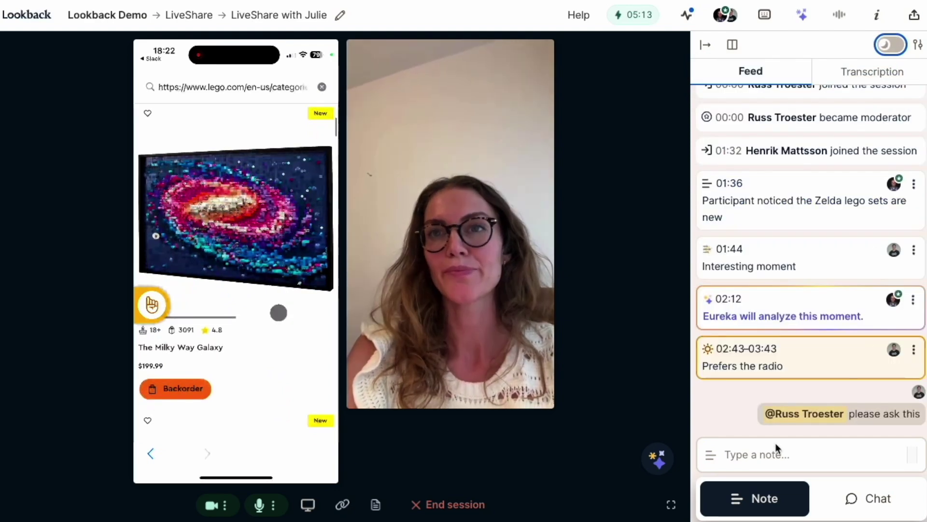
pyautogui.moveTo(859, 411)
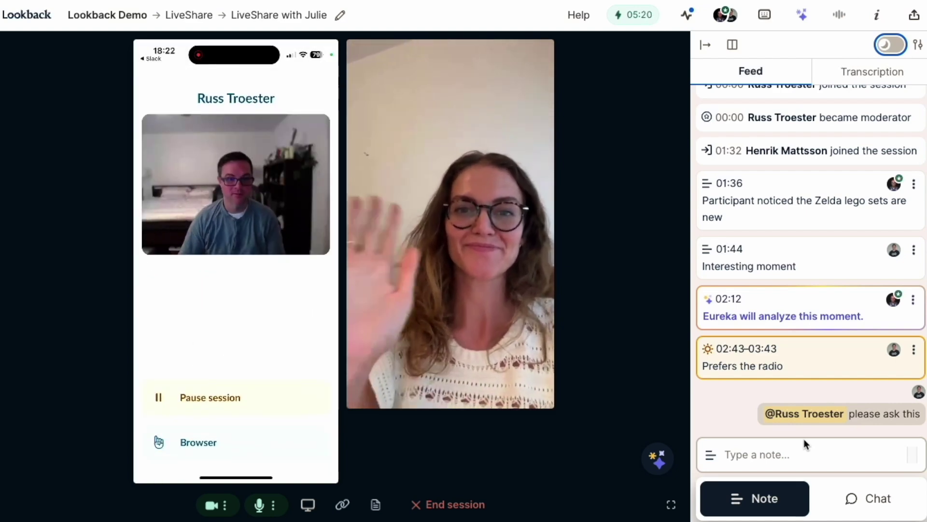
# End the live session, rate its quality with the happy face, and dismiss the thanks message.
pyautogui.click(475, 505)
pyautogui.click(467, 291)
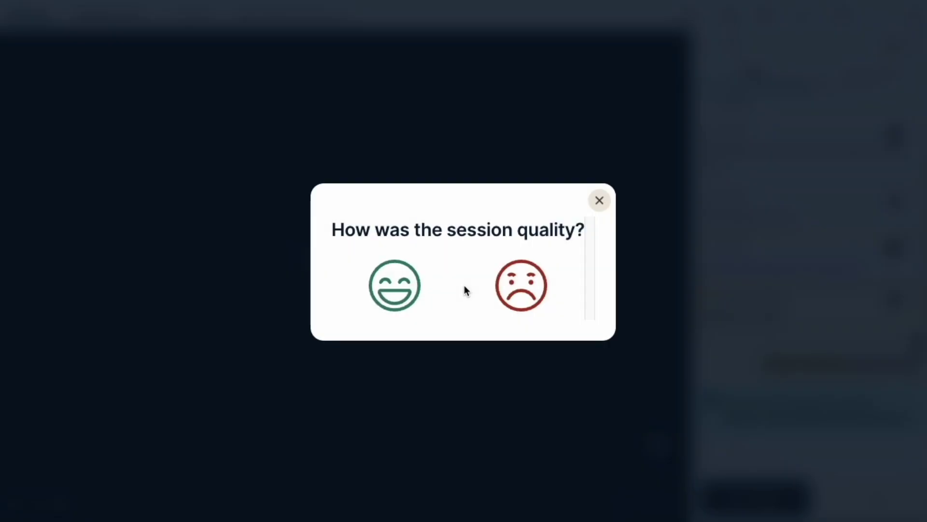
pyautogui.click(407, 288)
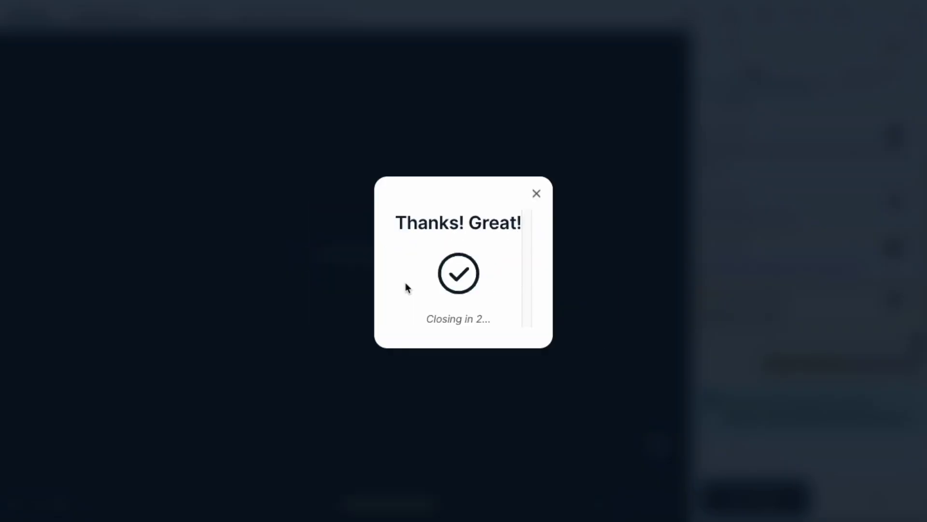
pyautogui.click(535, 203)
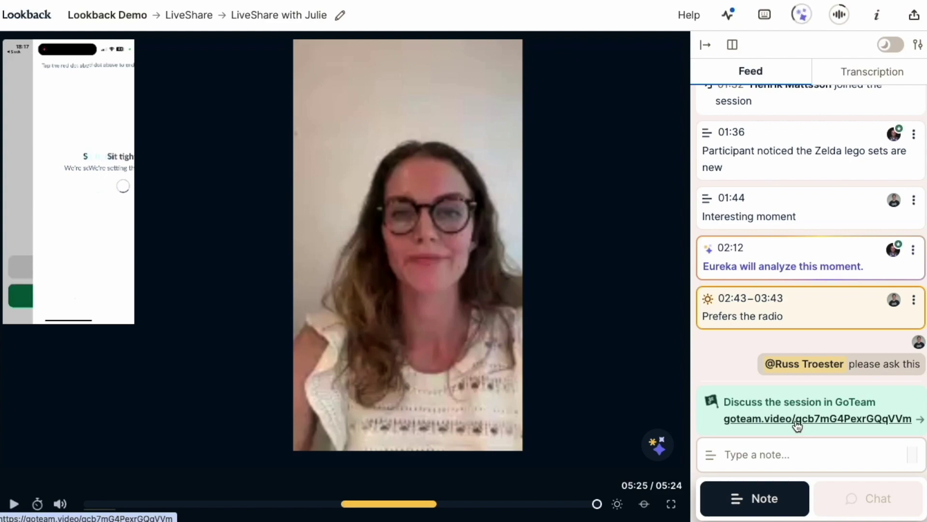
pyautogui.click(797, 424)
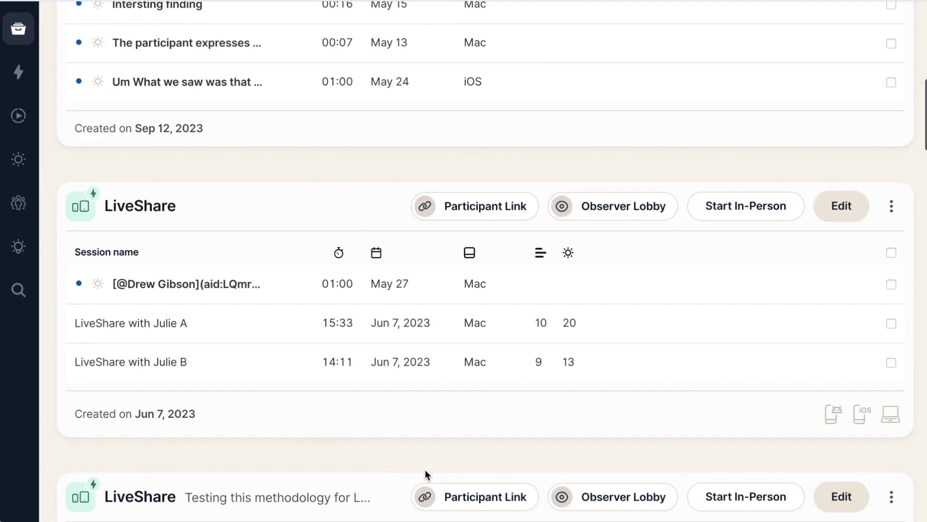
# Scroll down the Lookback Demo project page and go to the next page of rounds.
pyautogui.scroll(-15, 425, 469)
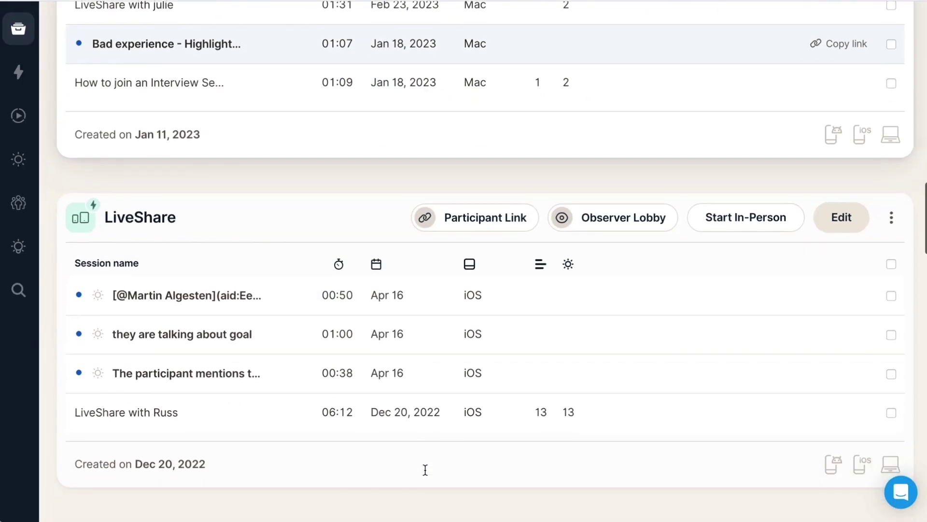
pyautogui.scroll(-12, 425, 470)
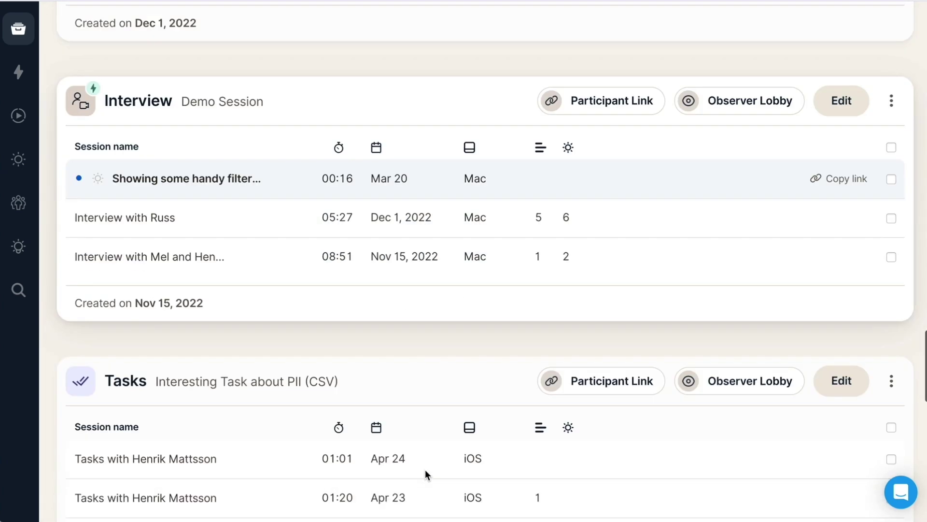
pyautogui.scroll(-3, 424, 469)
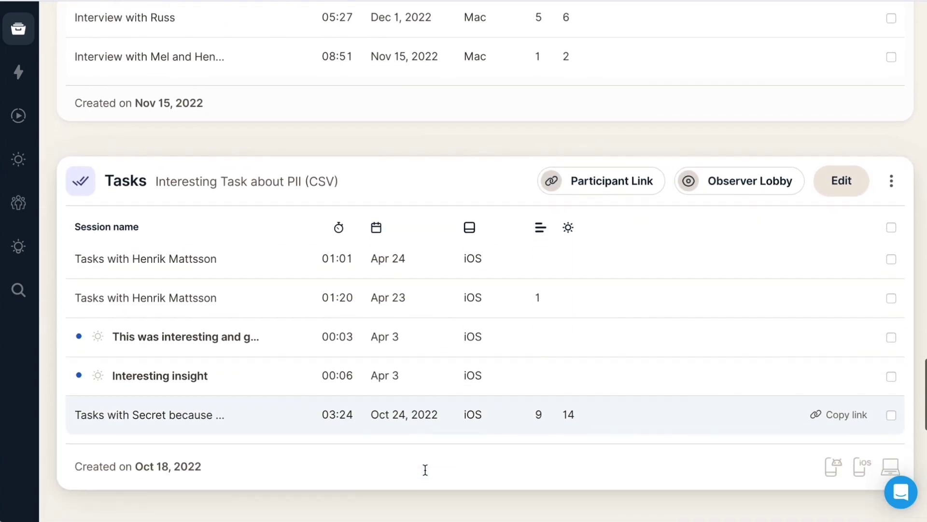
pyautogui.scroll(-1, 425, 470)
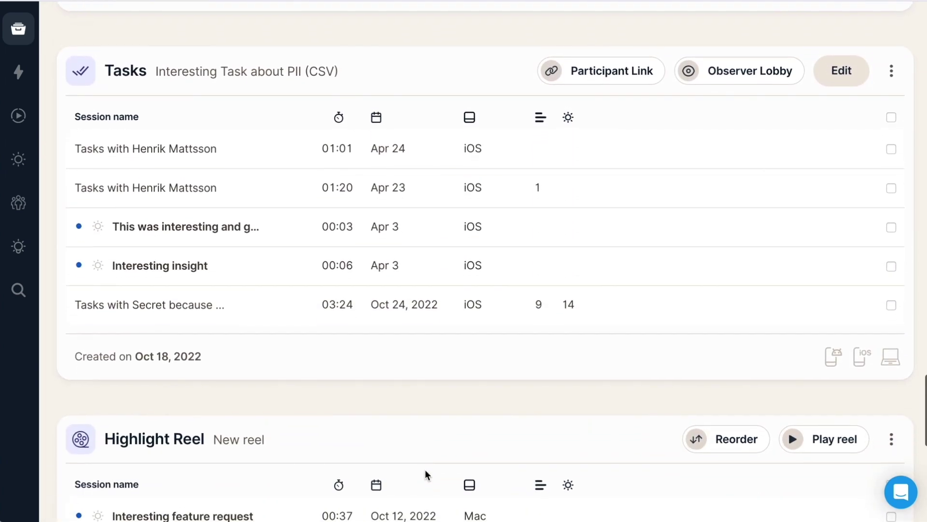
pyautogui.rightClick(424, 469)
pyautogui.click(283, 364)
# Open the Dec 9, 2022 LiveShare session recording.
pyautogui.scroll(-10, 283, 364)
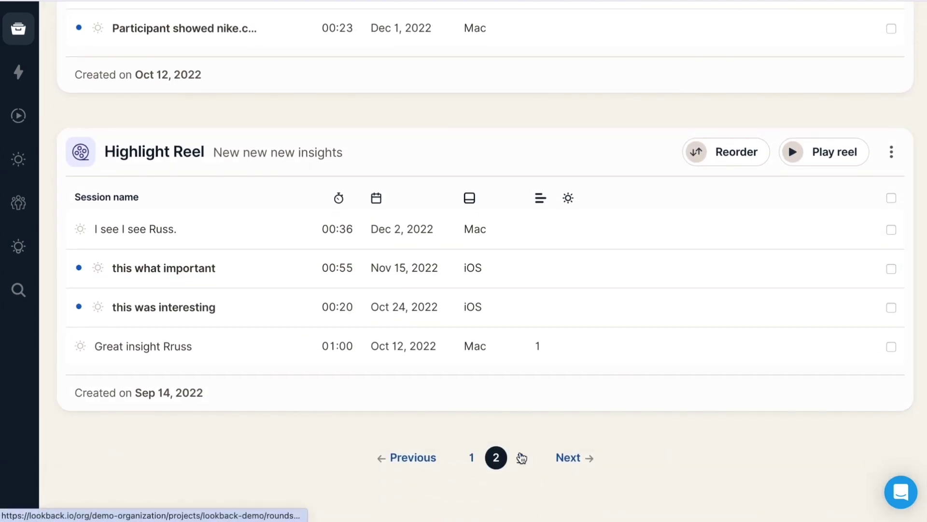
pyautogui.click(520, 456)
pyautogui.scroll(-6, 520, 457)
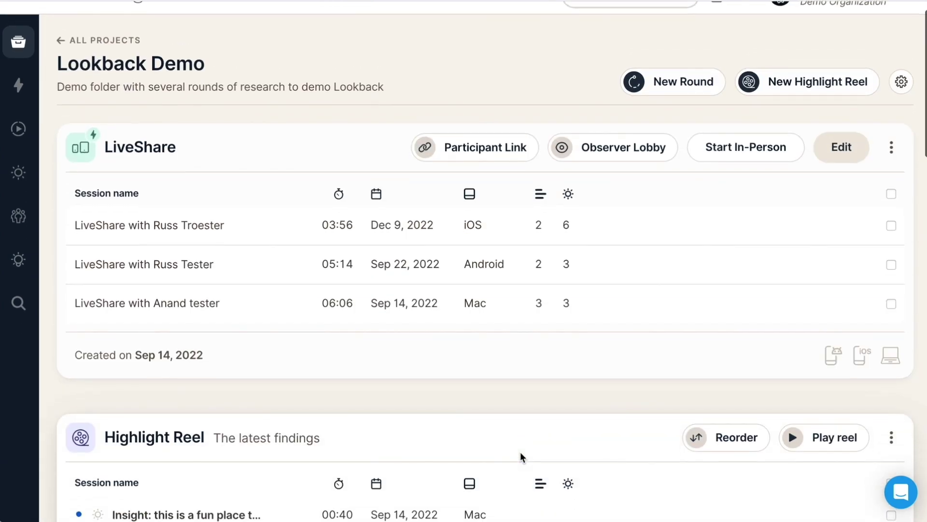
pyautogui.scroll(5, 520, 456)
pyautogui.scroll(-1, 198, 165)
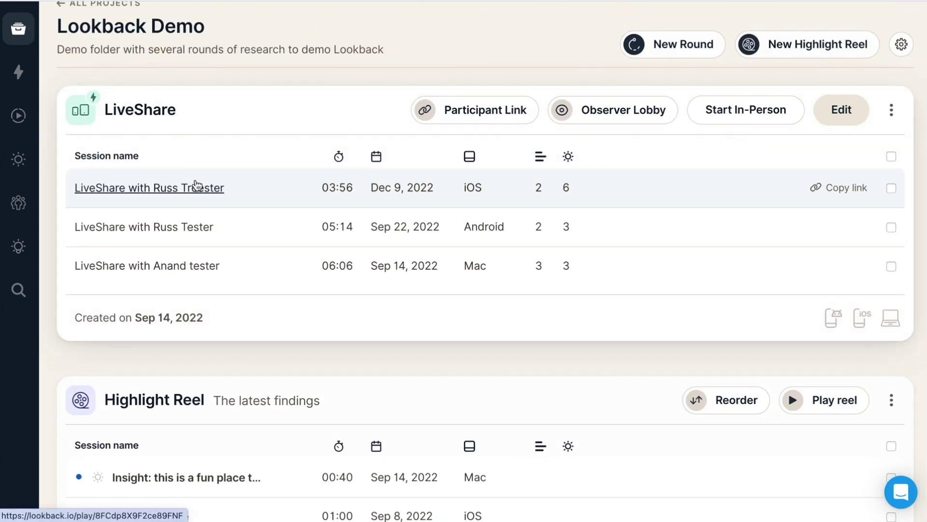
pyautogui.click(171, 187)
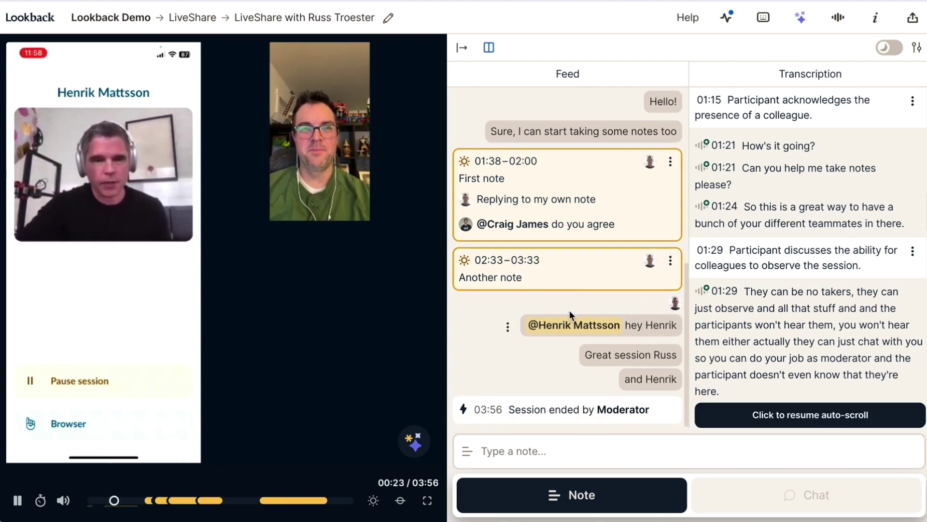
# Scroll the feed up and collapse the Transcription column to widen the video.
pyautogui.scroll(6, 569, 310)
pyautogui.scroll(2, 569, 312)
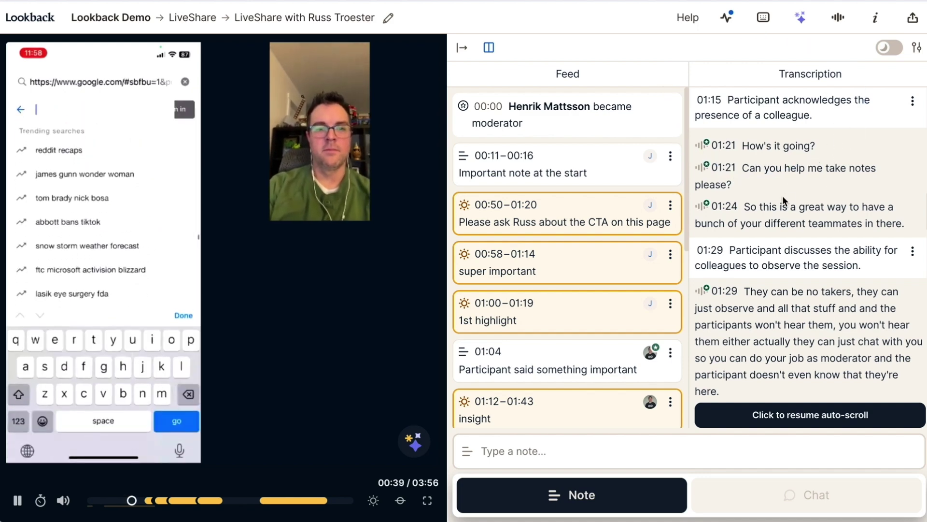
pyautogui.click(489, 47)
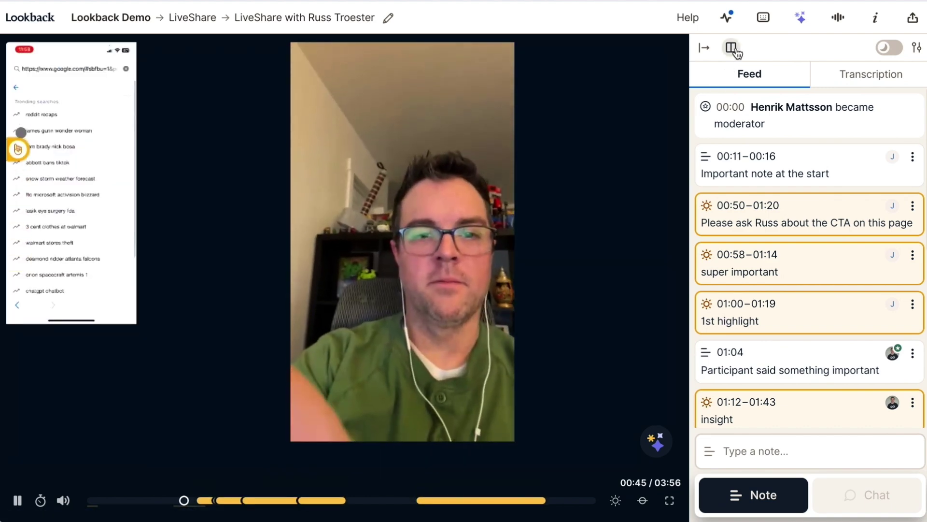
# Reopen the transcription and scroll it down to the 03:18 and 03:32 lines.
pyautogui.click(732, 47)
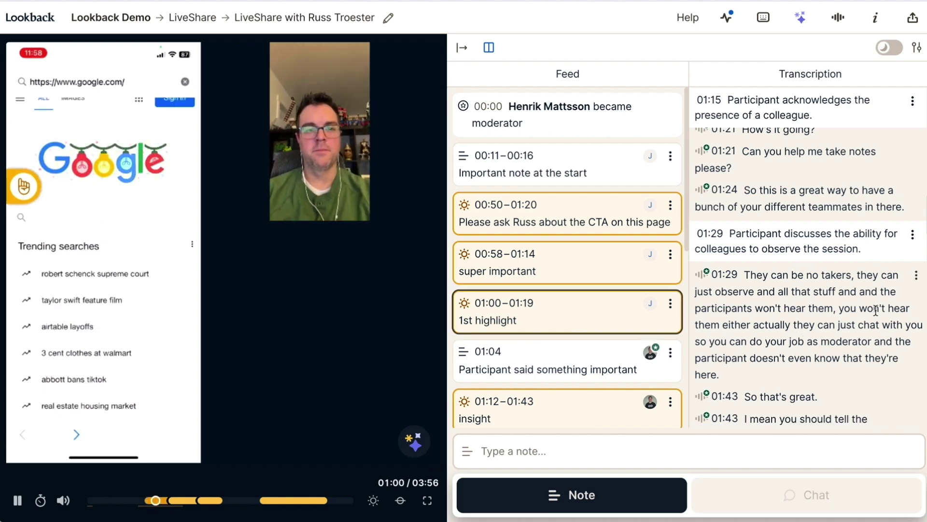
pyautogui.scroll(-5, 875, 310)
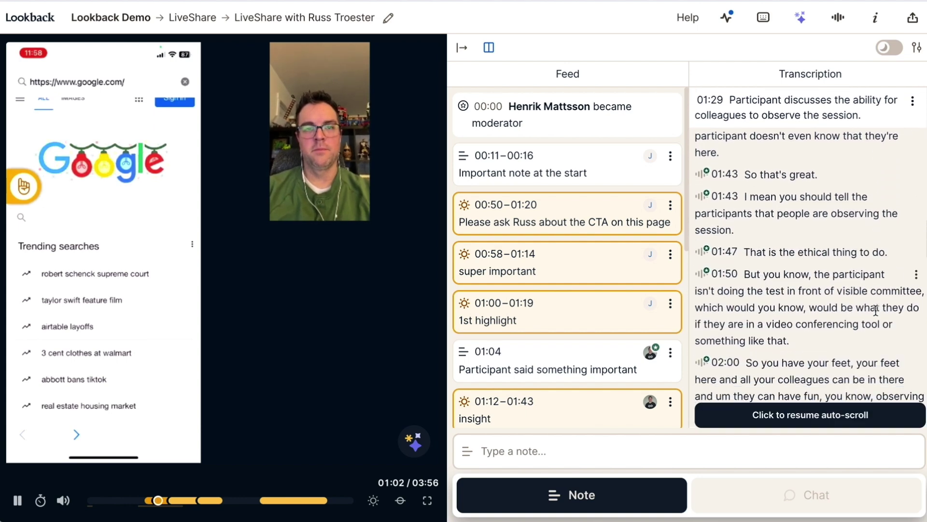
pyautogui.scroll(-4, 876, 310)
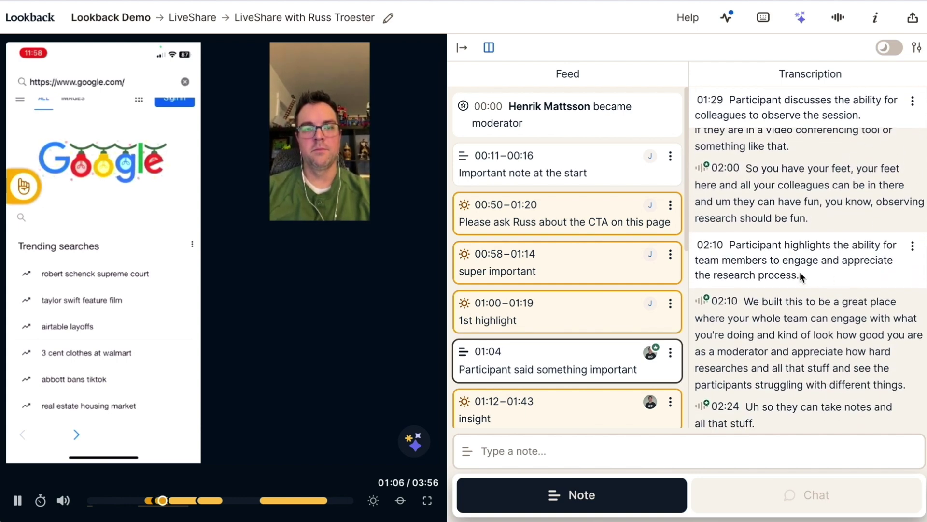
pyautogui.scroll(-4, 850, 282)
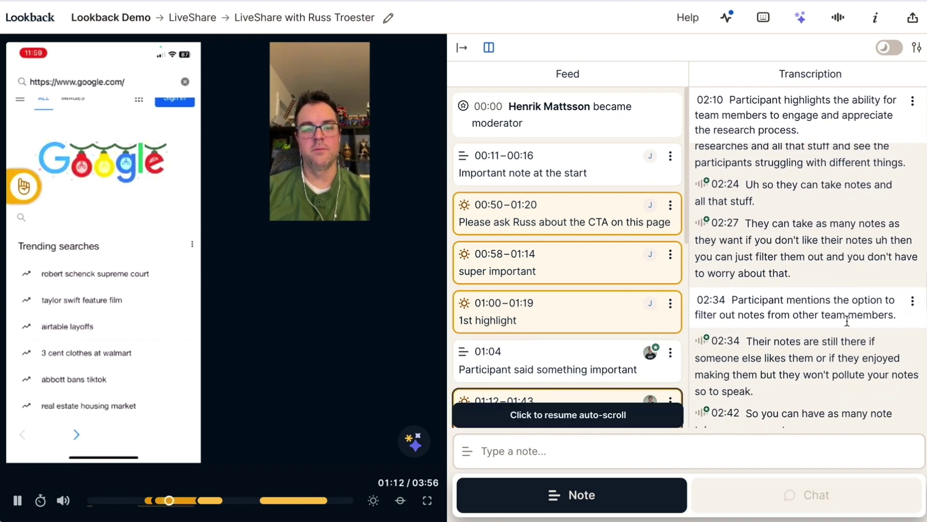
pyautogui.scroll(-3, 846, 321)
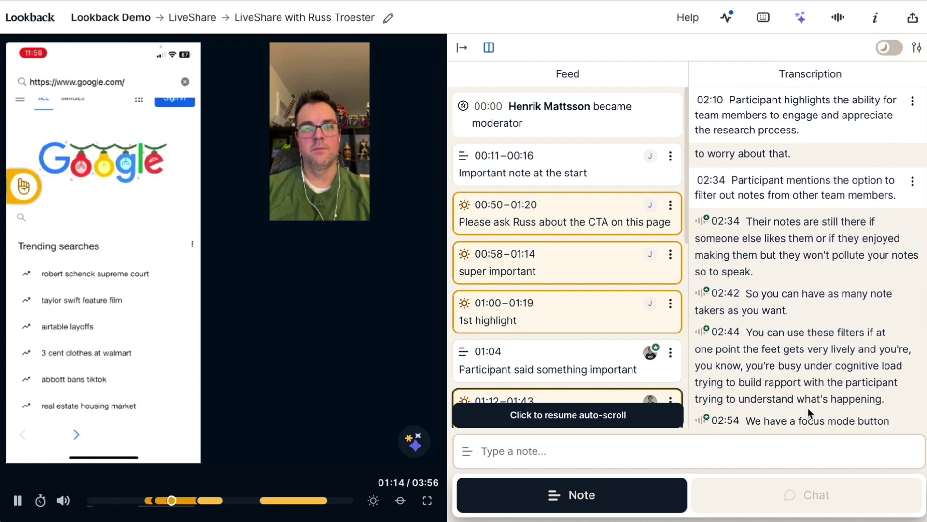
pyautogui.scroll(-4, 809, 413)
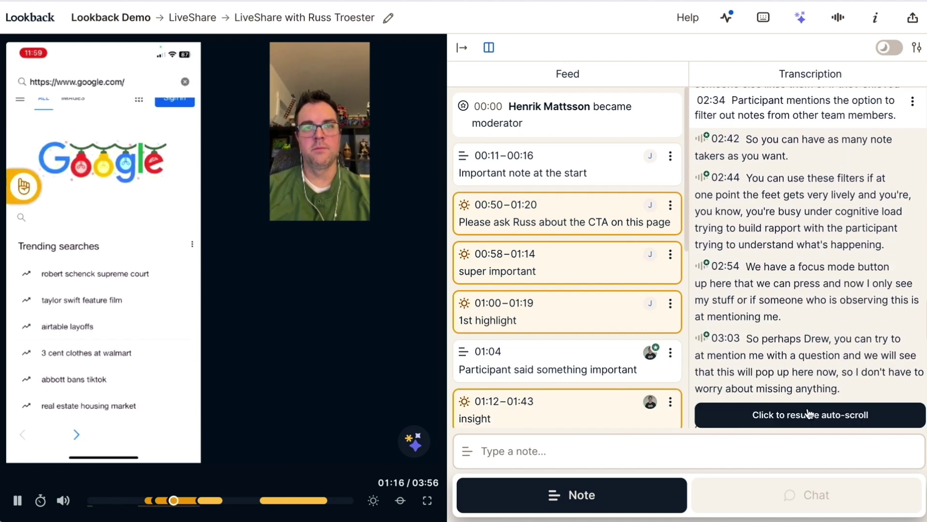
pyautogui.scroll(-3, 816, 352)
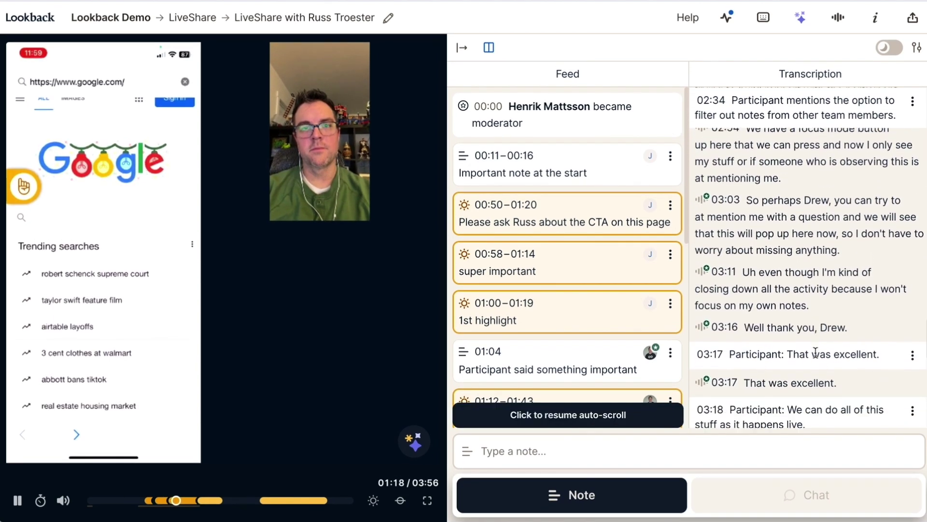
pyautogui.scroll(-3, 816, 352)
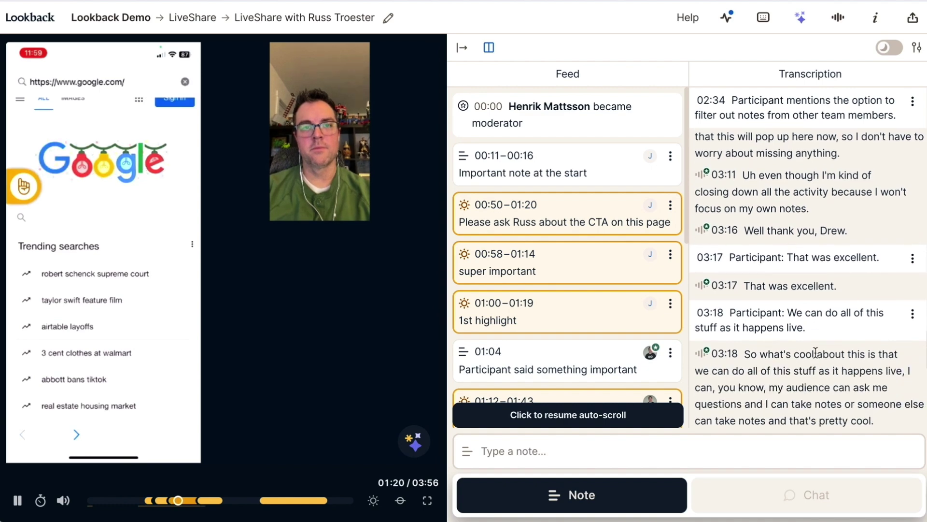
pyautogui.scroll(-3, 815, 352)
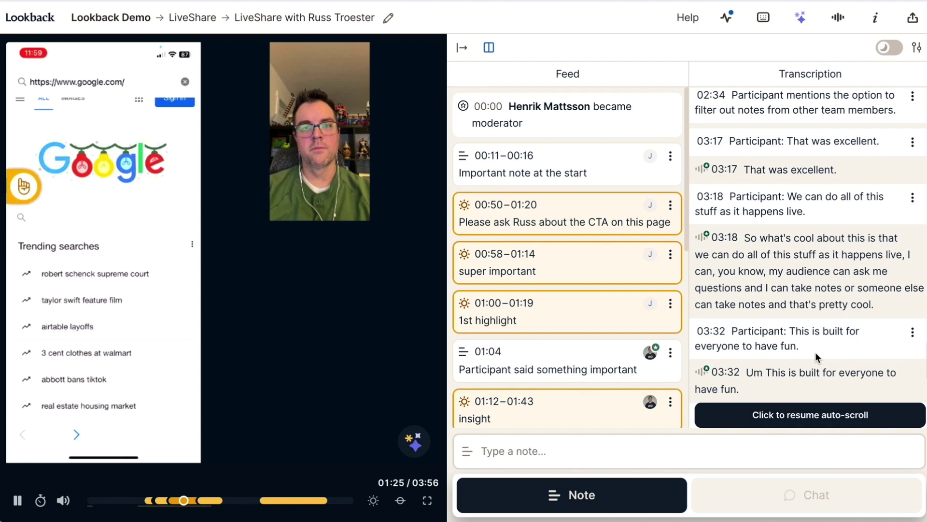
# Jump to 03:32, then make the 03:18 transcript paragraph a highlight note.
pyautogui.click(710, 331)
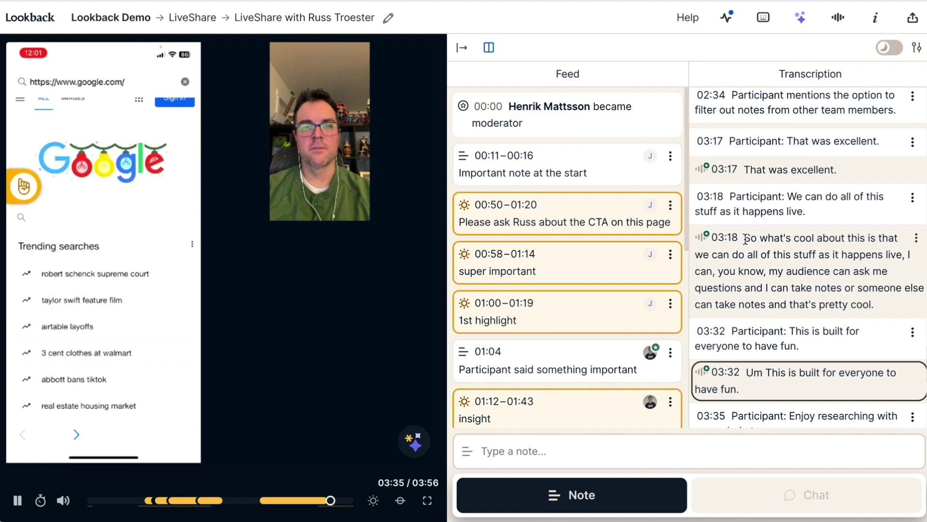
pyautogui.moveTo(745, 239); pyautogui.dragTo(868, 323)
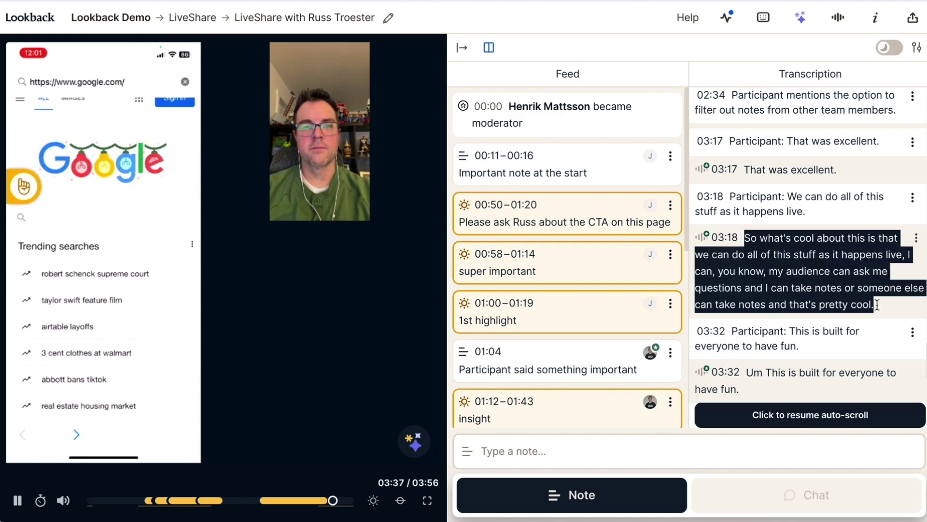
pyautogui.click(916, 239)
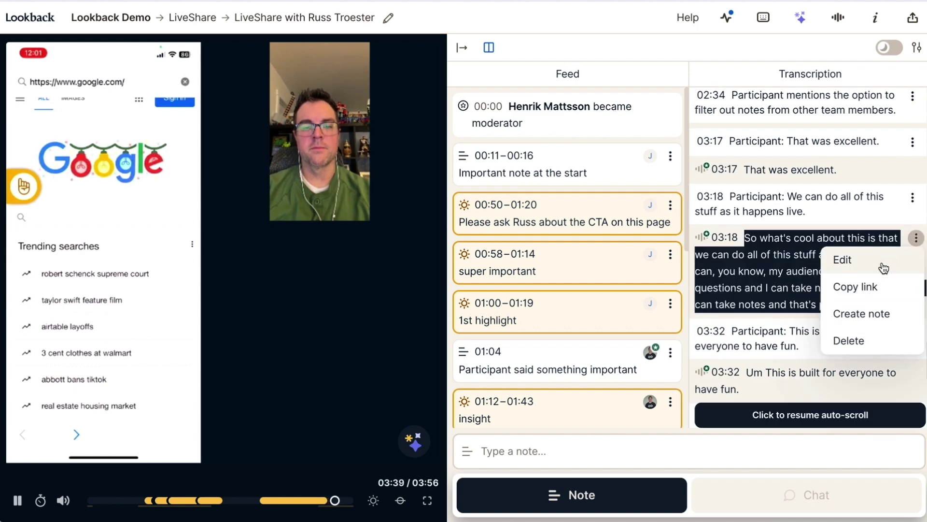
pyautogui.click(862, 314)
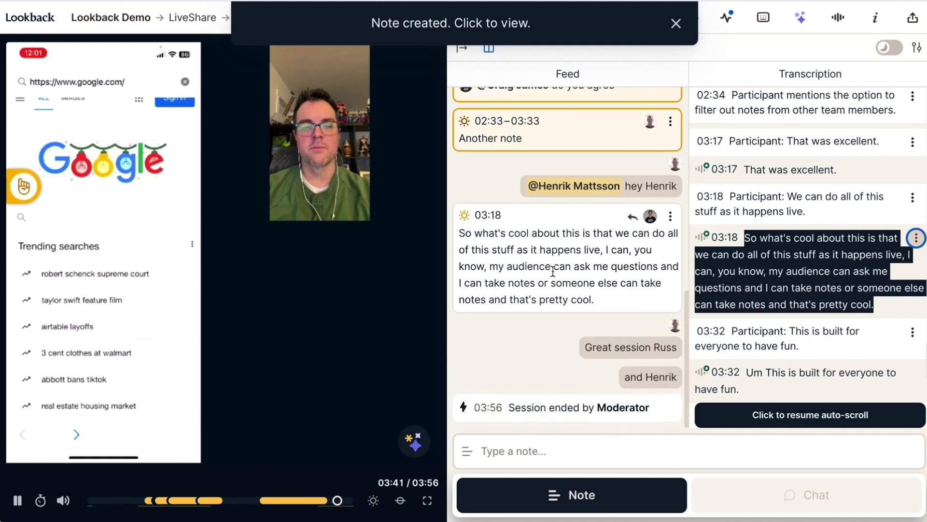
pyautogui.click(465, 216)
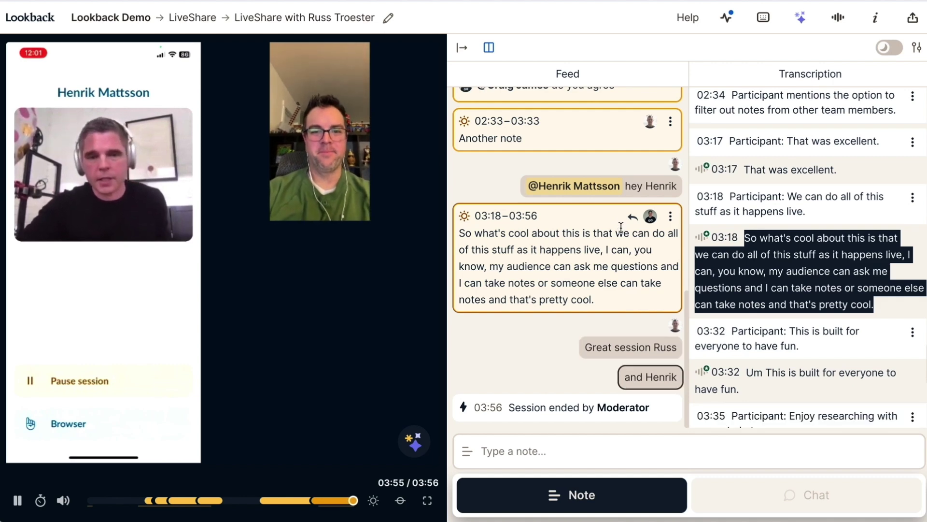
# Reply to the 03:18–03:56 highlight mentioning a teammate: 'hey isn't that this things'.
pyautogui.click(633, 218)
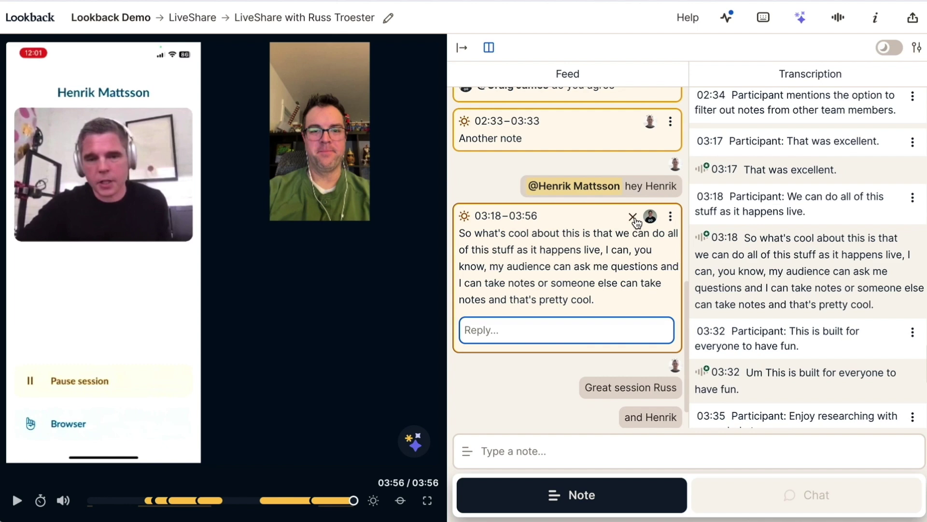
pyautogui.write('@crai')
pyautogui.press('Return')
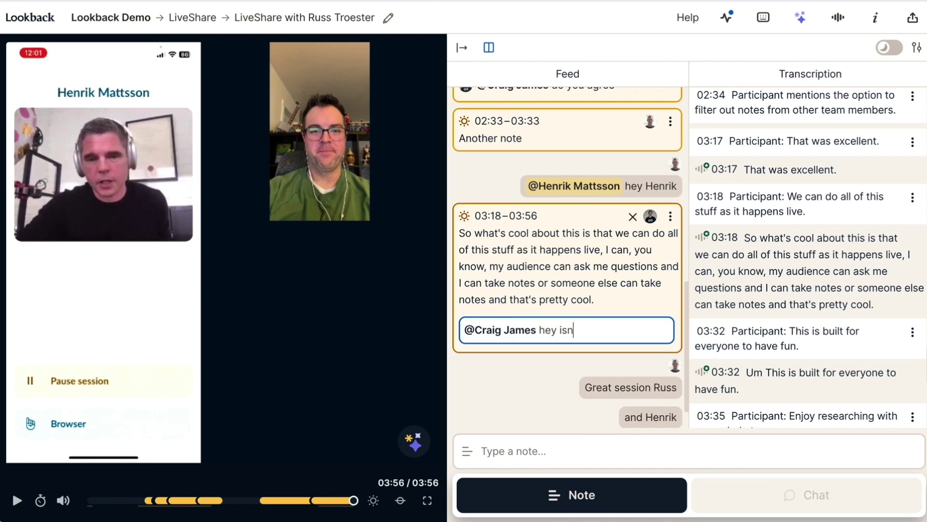
pyautogui.write("hey isn't that ")
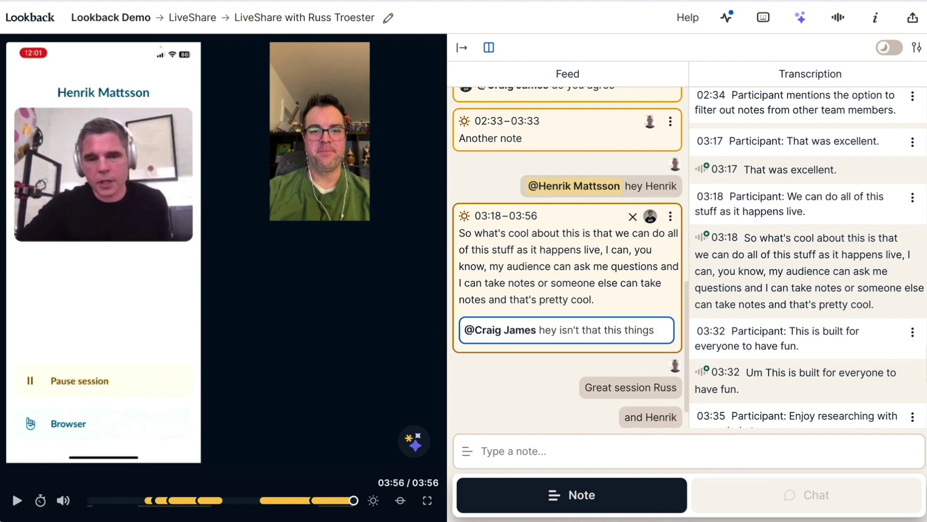
pyautogui.write('this things')
pyautogui.press('Return')
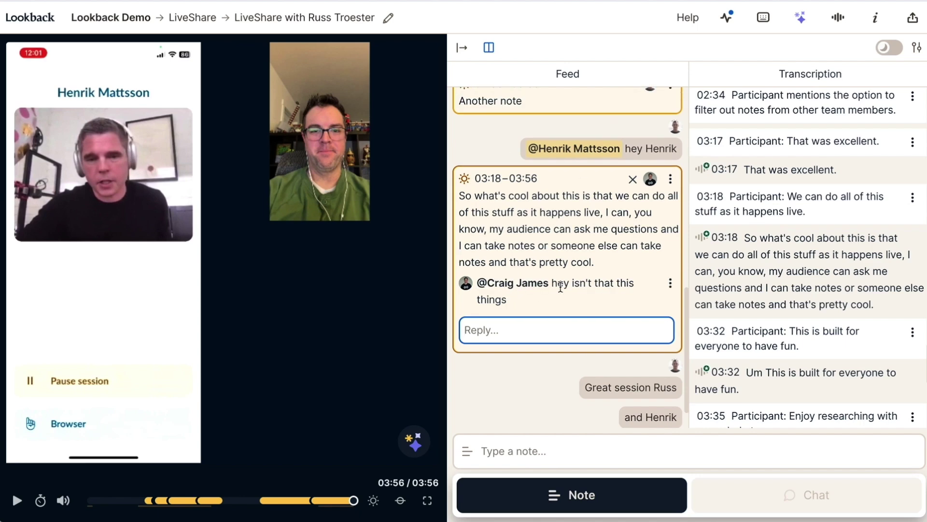
# Check the Activity list, then show the 03:18–03:56 highlight on the dashboard.
pyautogui.click(727, 20)
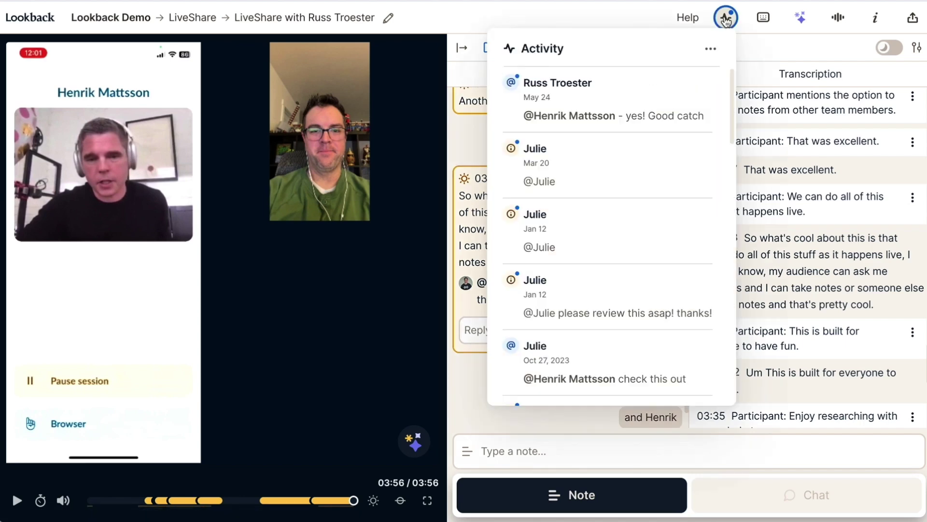
pyautogui.click(727, 20)
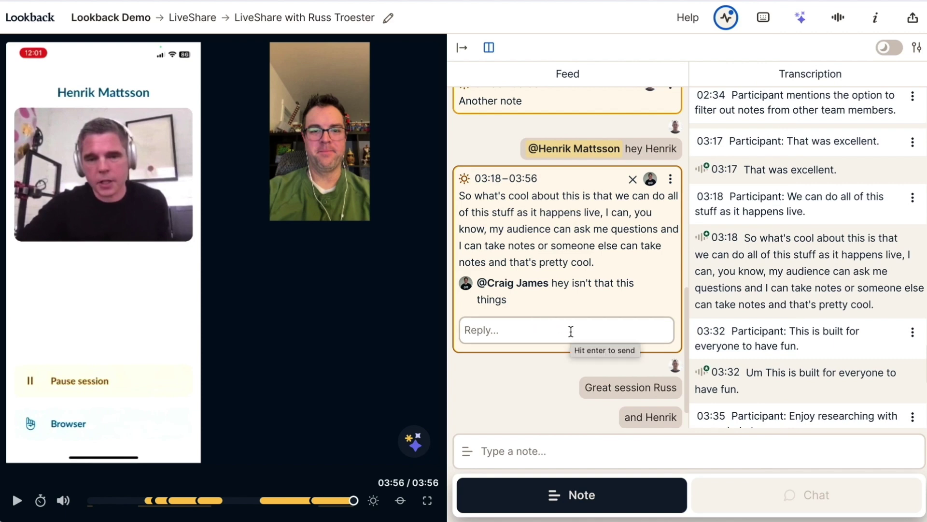
pyautogui.scroll(3, 635, 267)
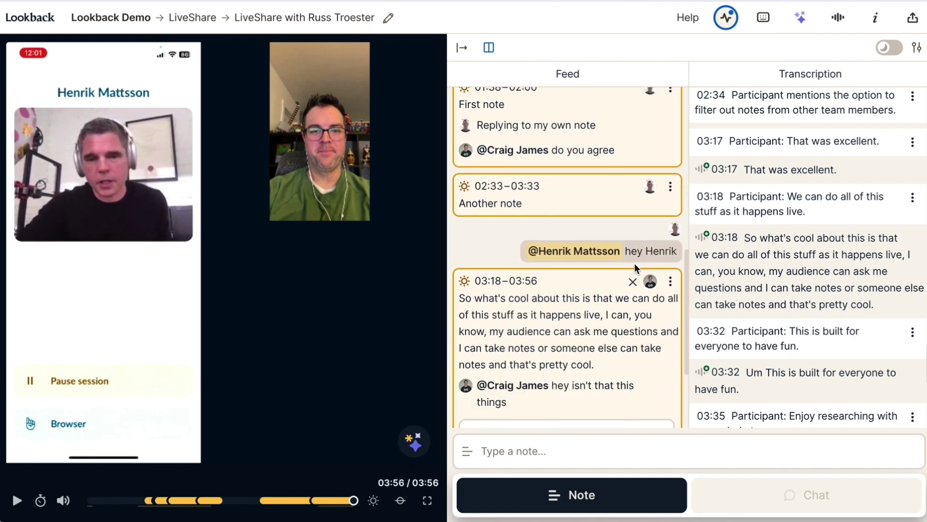
pyautogui.click(670, 281)
pyautogui.click(717, 357)
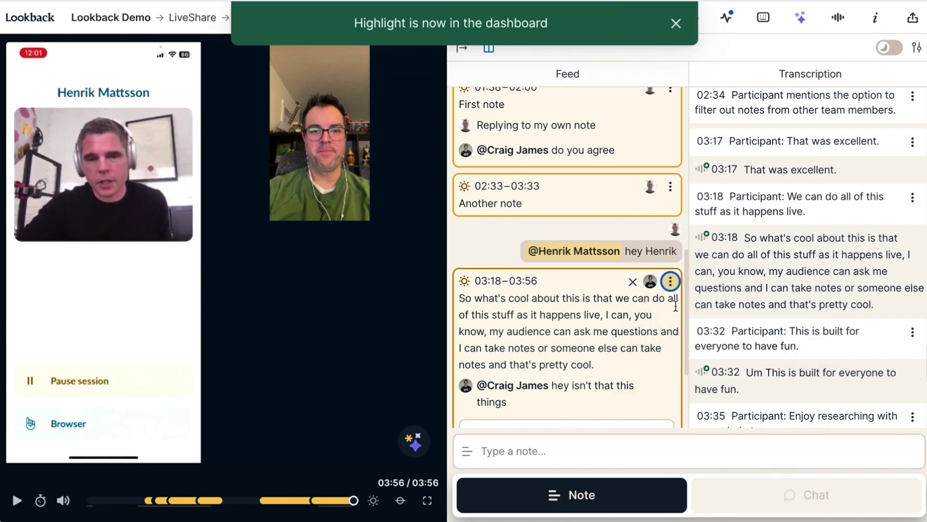
# Copy a link to the highlight and jump playback back to 03:18.
pyautogui.click(670, 281)
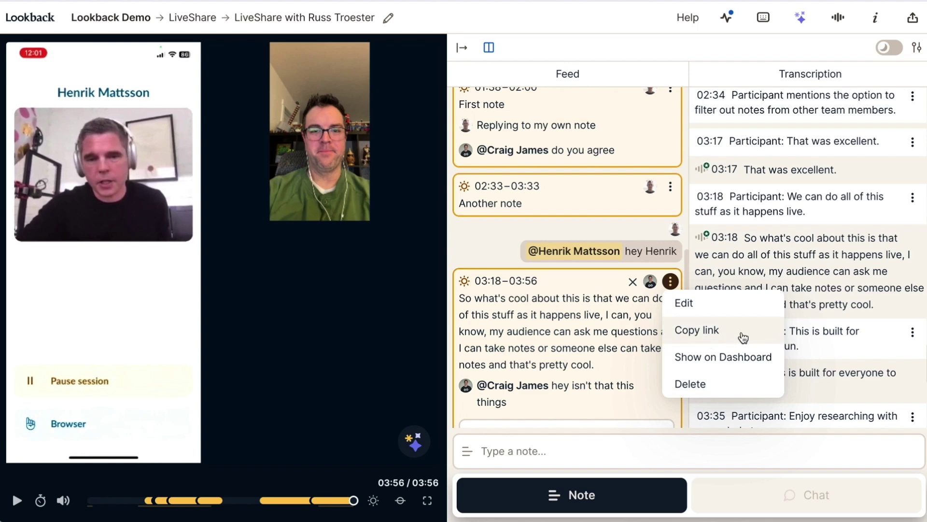
pyautogui.click(604, 348)
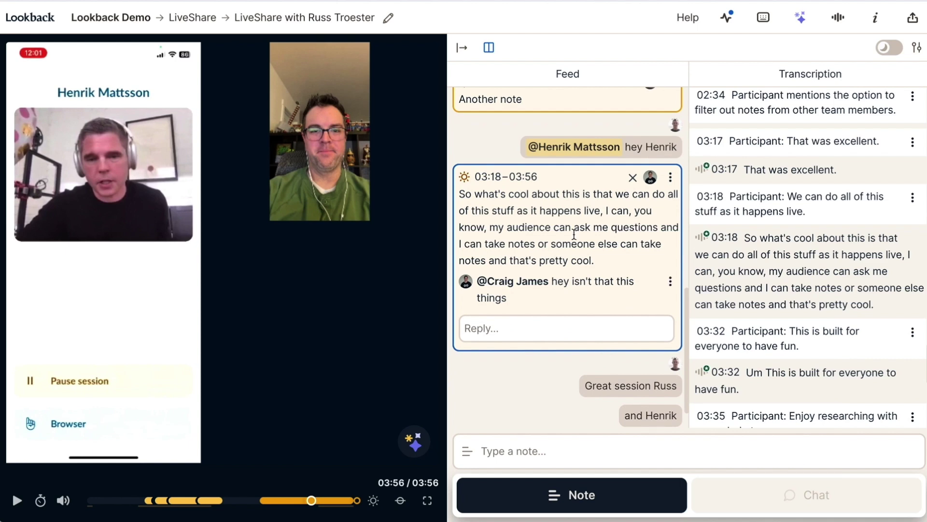
pyautogui.click(488, 177)
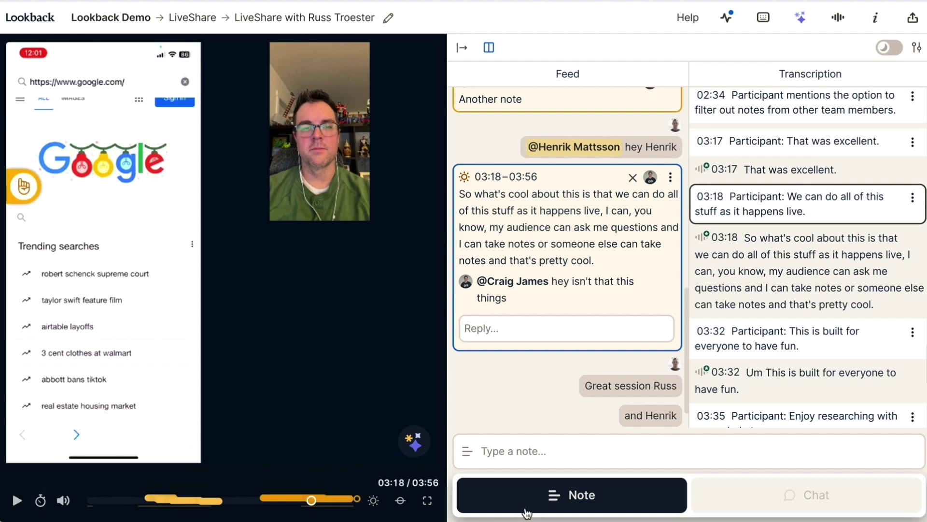
# Scroll the feed to the top and toggle a teammate's items in the feed filter.
pyautogui.scroll(2, 614, 281)
pyautogui.scroll(10, 613, 281)
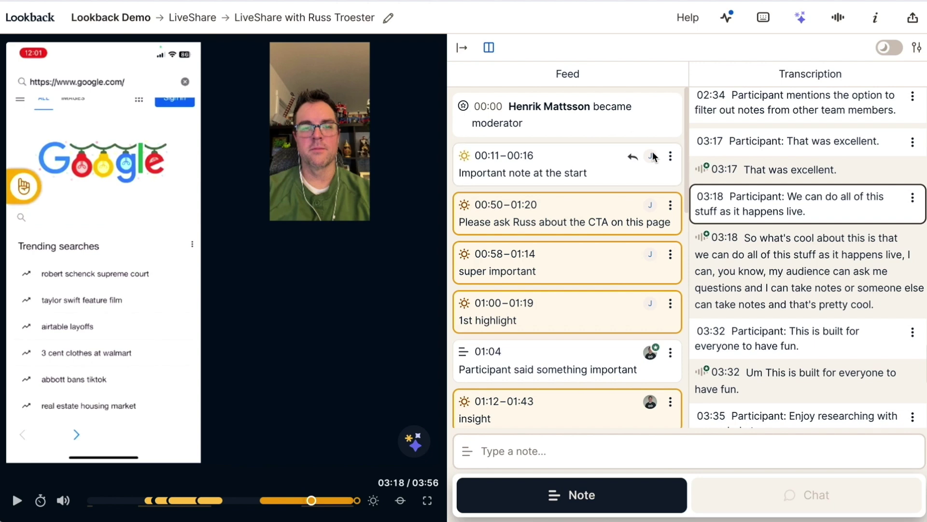
pyautogui.click(916, 47)
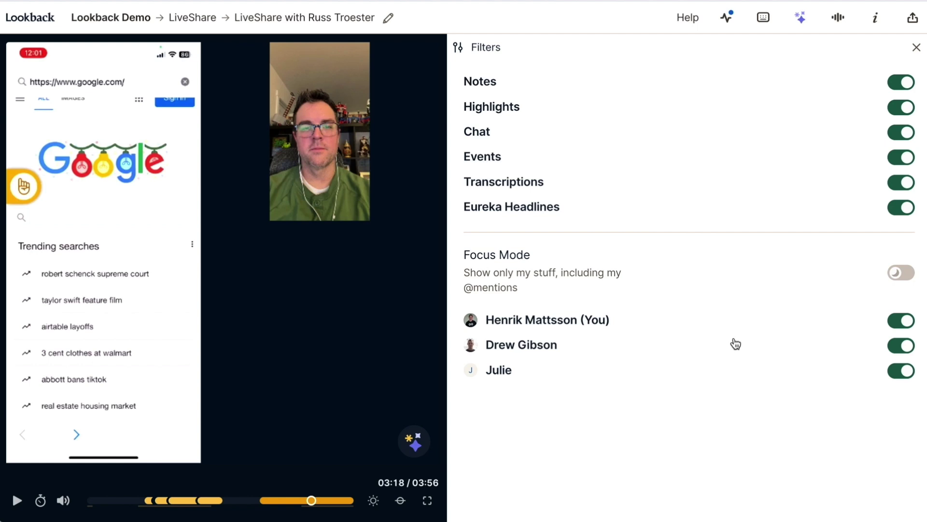
pyautogui.click(899, 345)
# Reopen the feed filters and hide chat messages and events, keeping highlights shown.
pyautogui.click(916, 47)
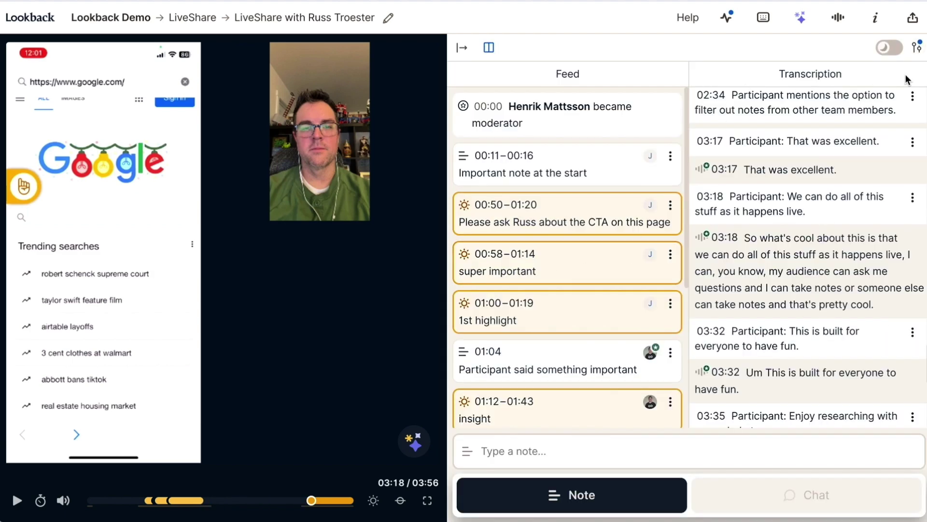
pyautogui.click(917, 47)
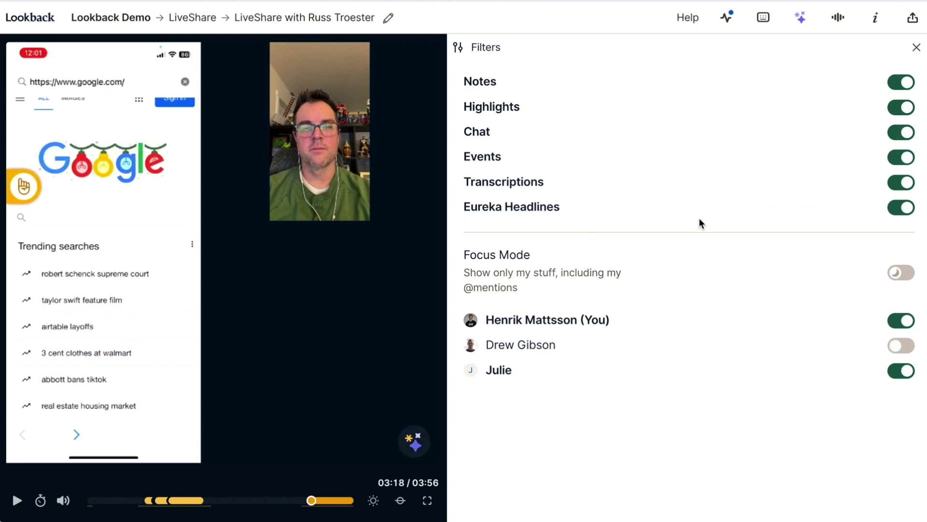
pyautogui.click(901, 106)
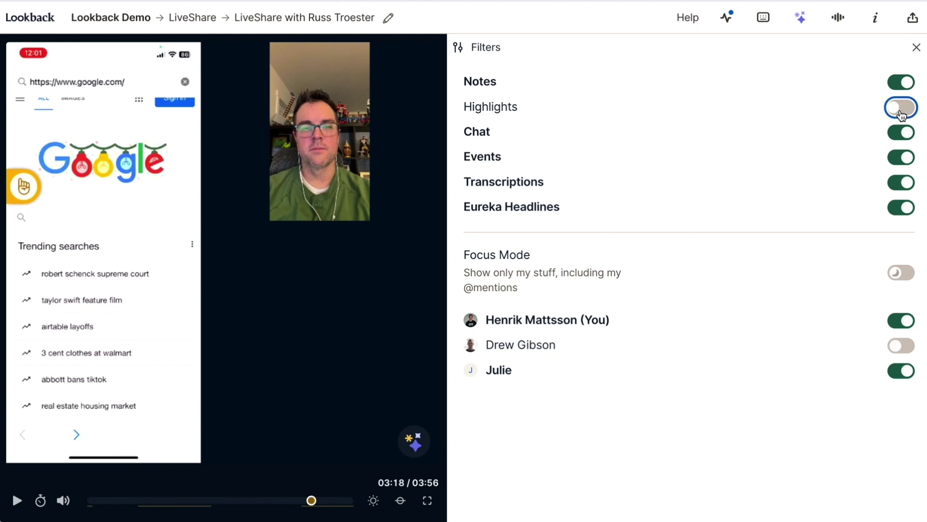
pyautogui.click(901, 131)
pyautogui.click(903, 113)
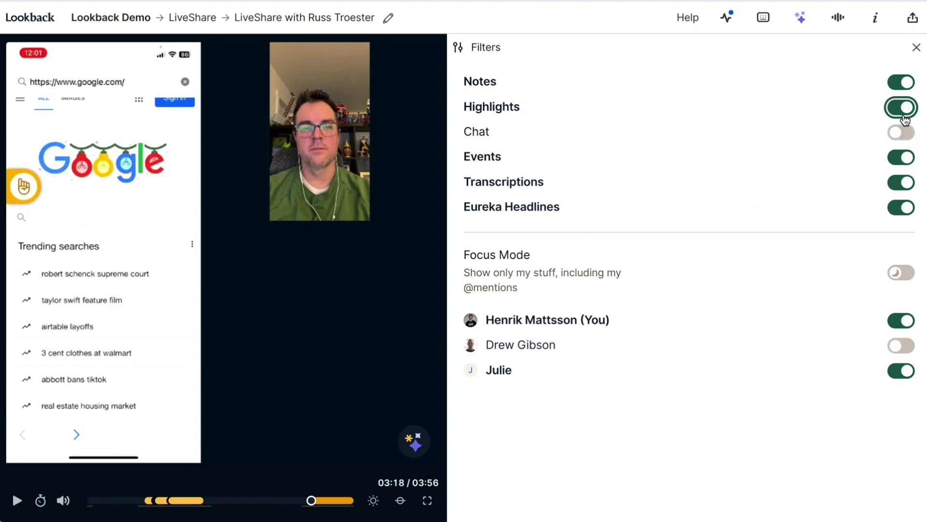
pyautogui.click(897, 163)
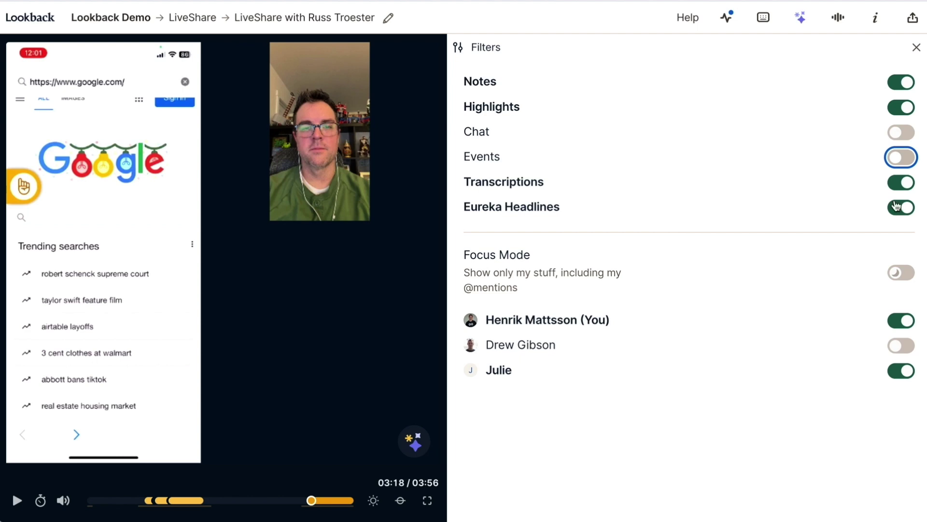
# Switch off Eureka Headlines in the feed and close the filters panel.
pyautogui.click(900, 207)
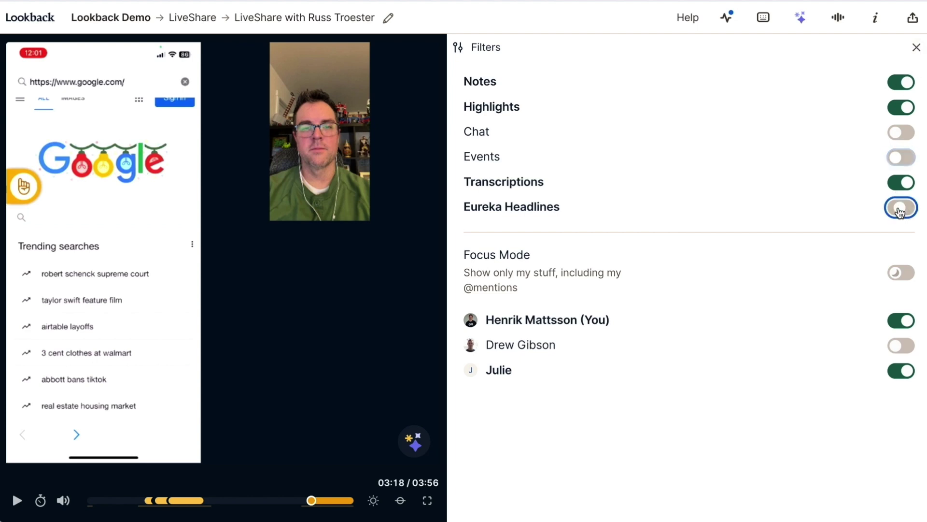
pyautogui.click(916, 47)
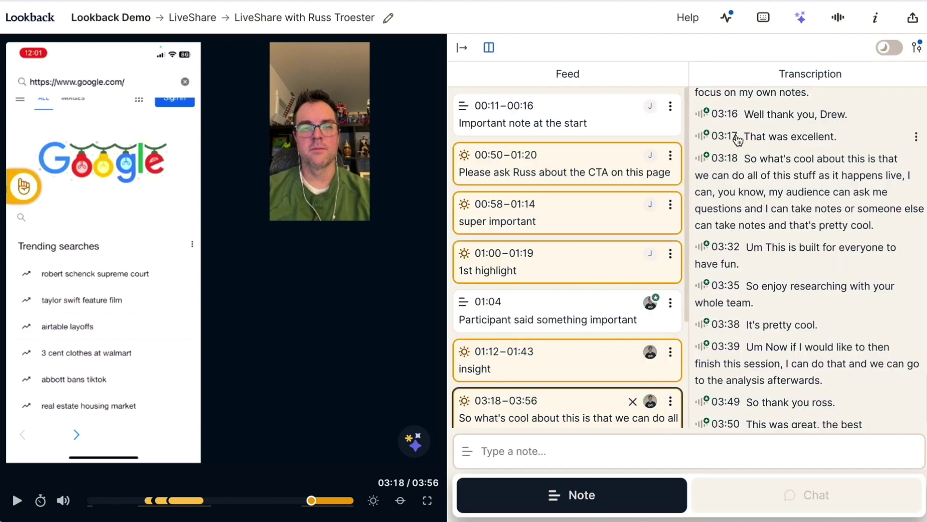
pyautogui.click(912, 18)
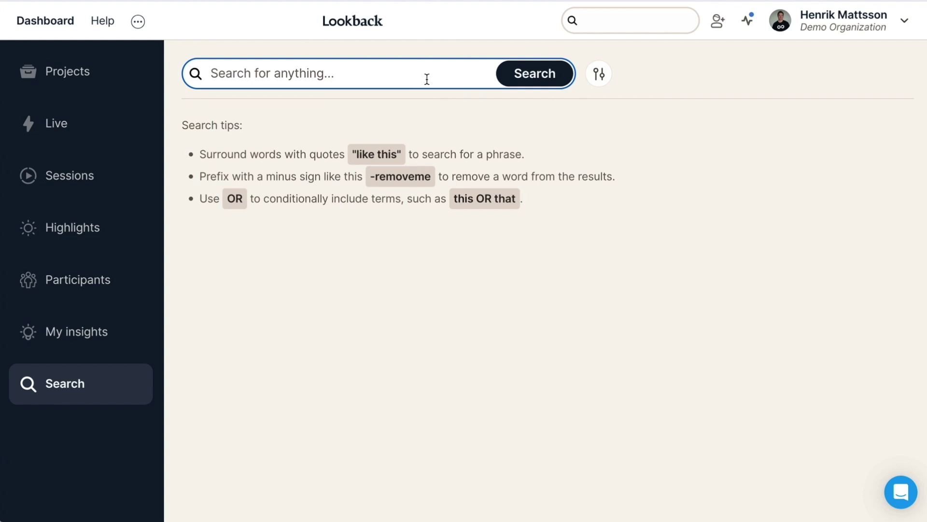
# Search all research for 'bugs' and skim the results.
pyautogui.press('Return')
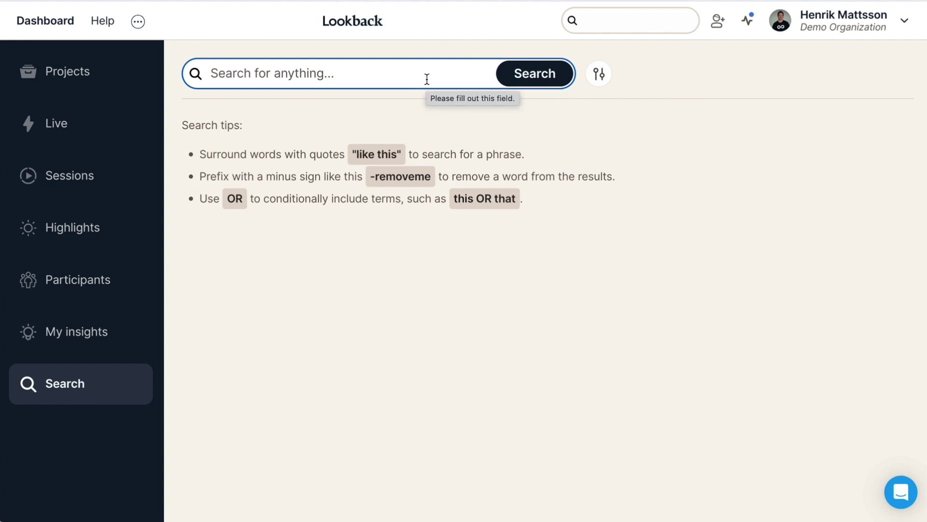
pyautogui.write('bugs')
pyautogui.press('Return')
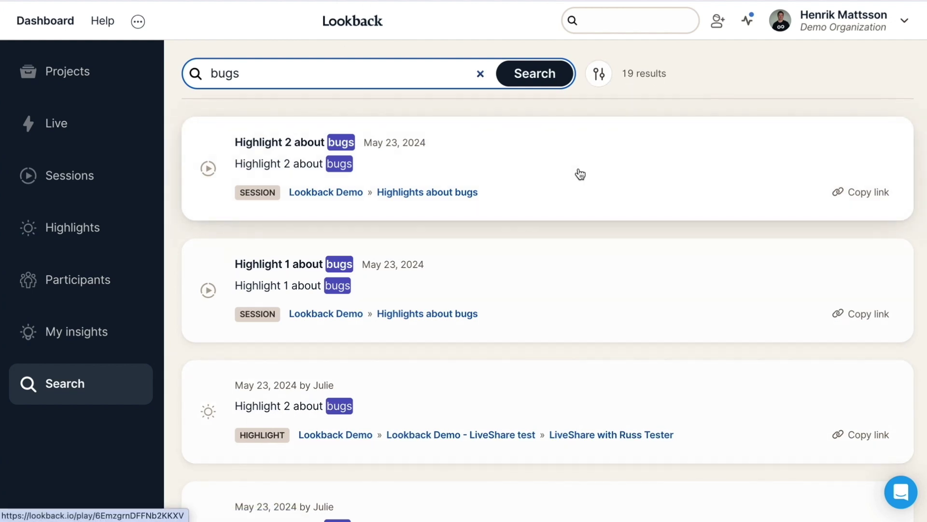
pyautogui.scroll(-6, 664, 393)
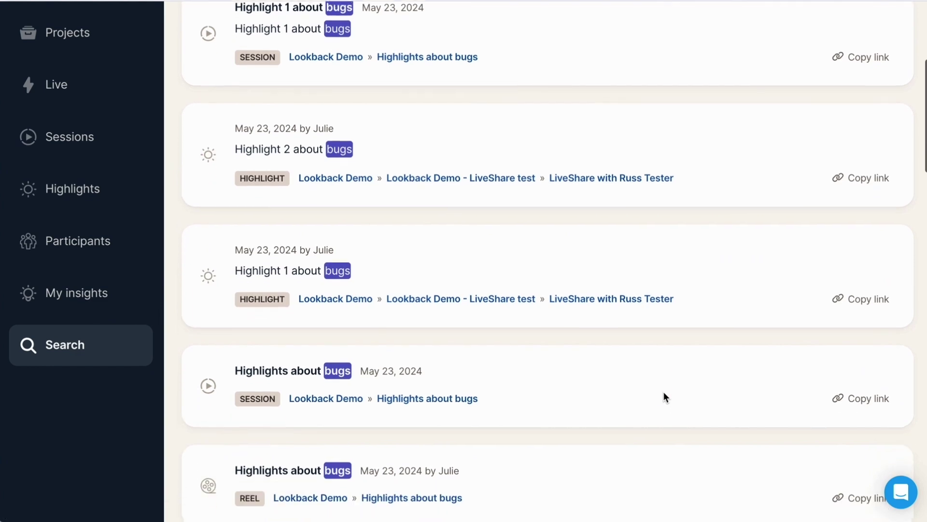
pyautogui.scroll(8, 663, 392)
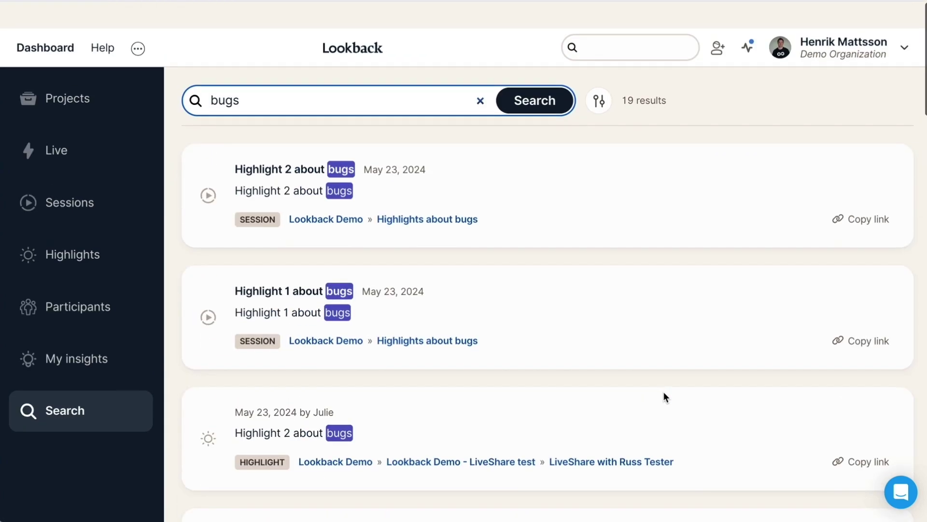
pyautogui.click(600, 74)
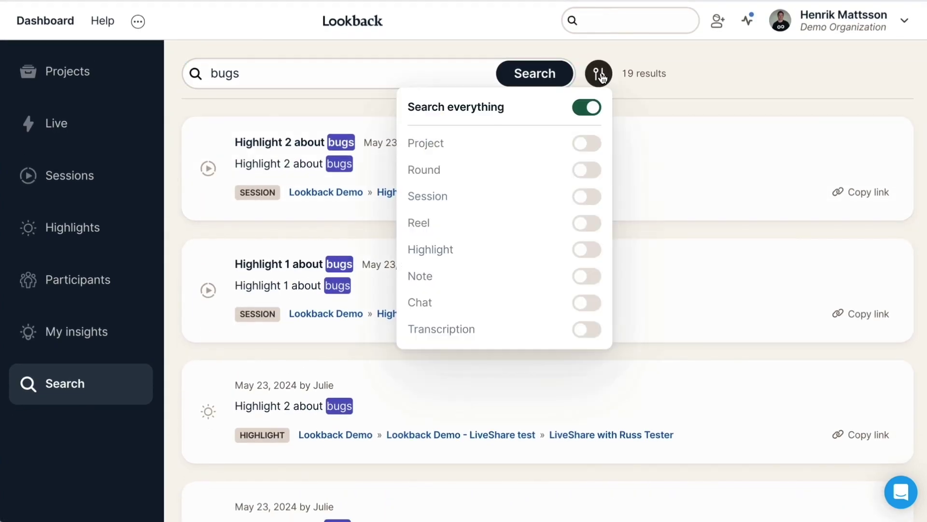
pyautogui.click(587, 108)
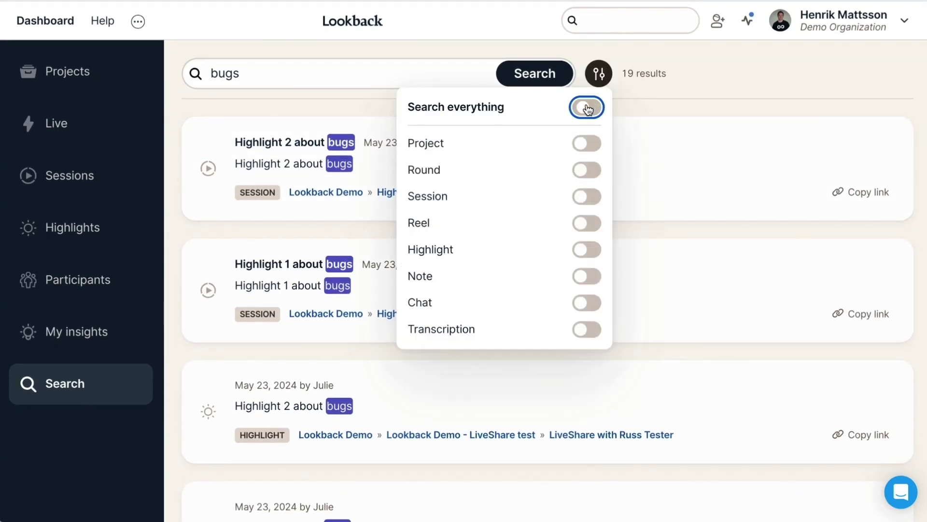
pyautogui.click(594, 277)
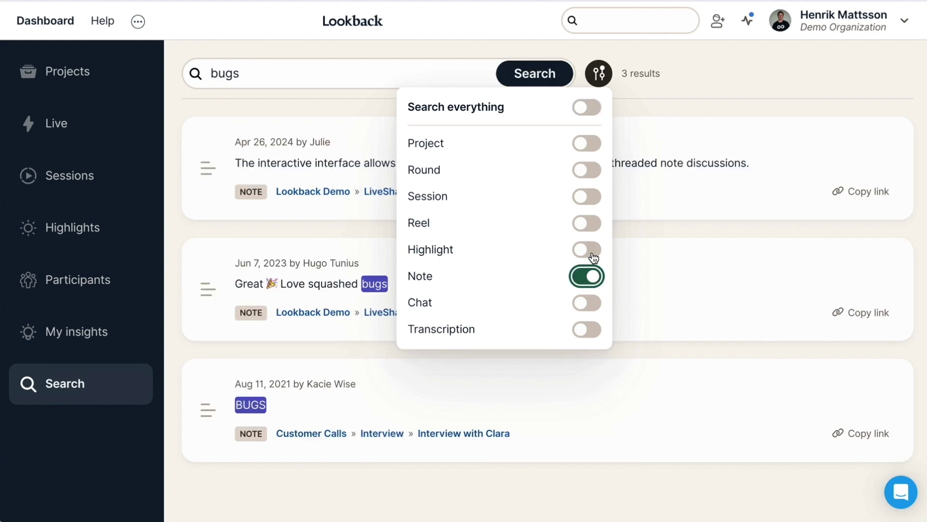
pyautogui.click(593, 252)
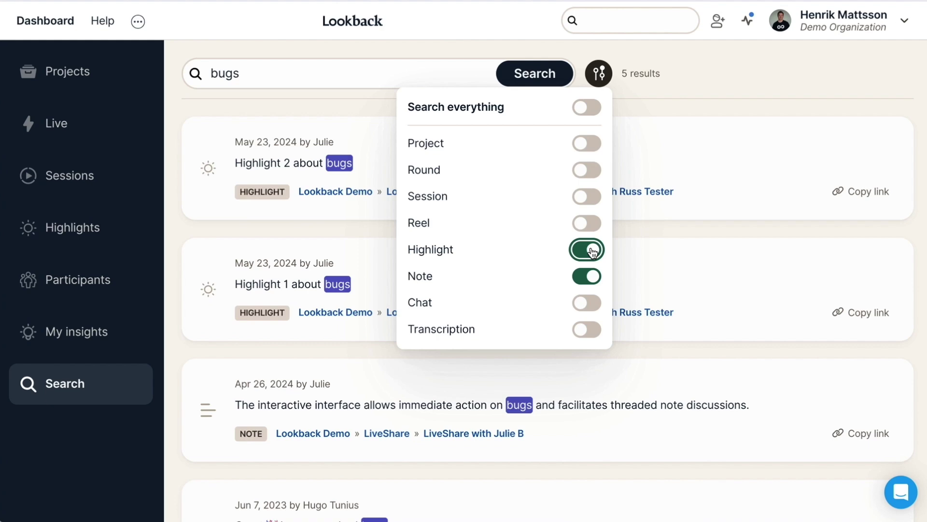
pyautogui.click(593, 251)
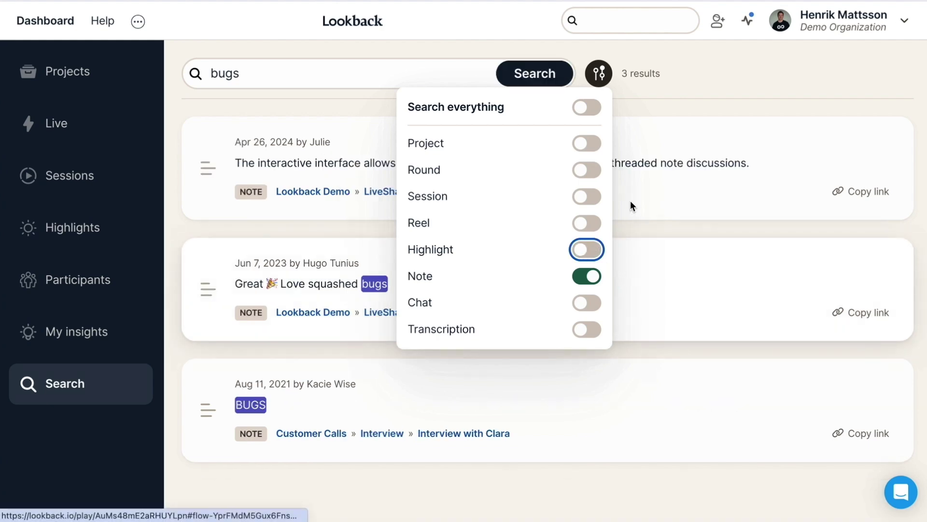
pyautogui.click(599, 75)
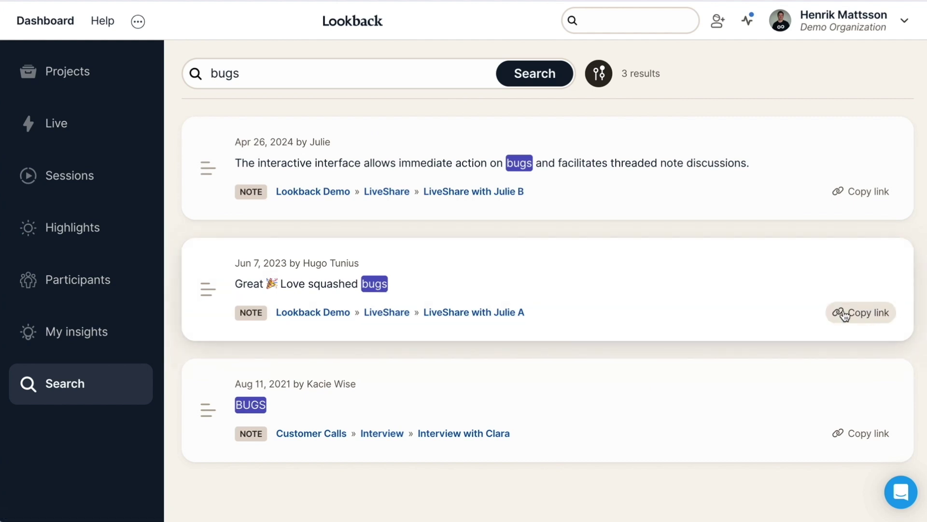
pyautogui.click(506, 311)
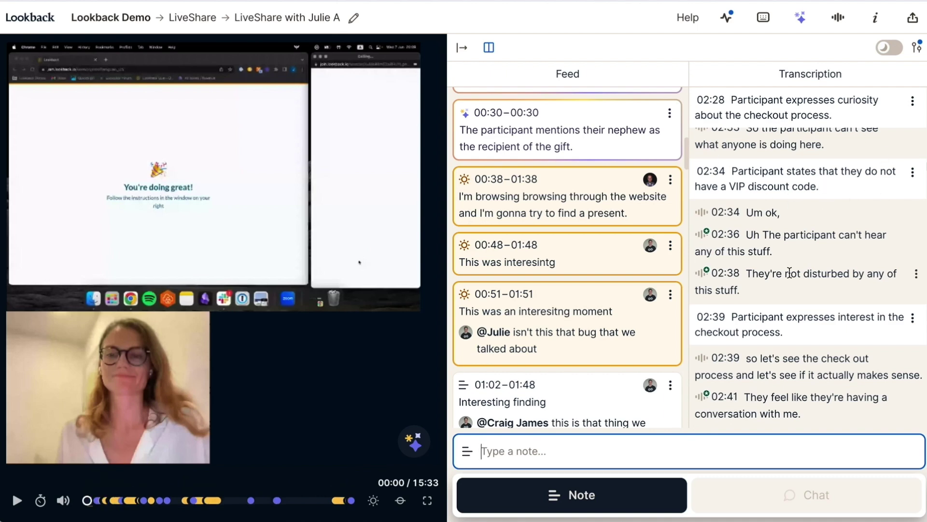
# Add the note 'New thing I found' and turn it into a 00:00–01:00 highlight.
pyautogui.scroll(-6, 789, 273)
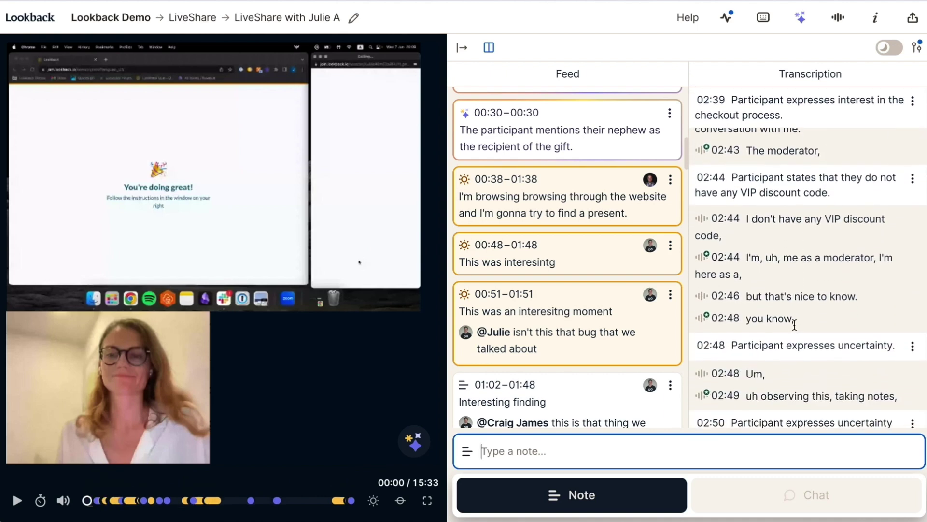
pyautogui.scroll(-5, 794, 325)
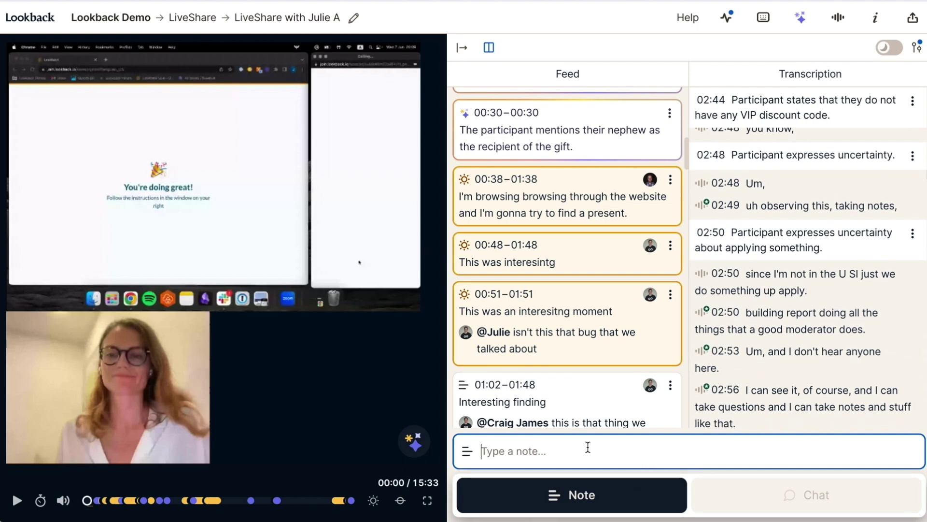
pyautogui.write('New thing I found')
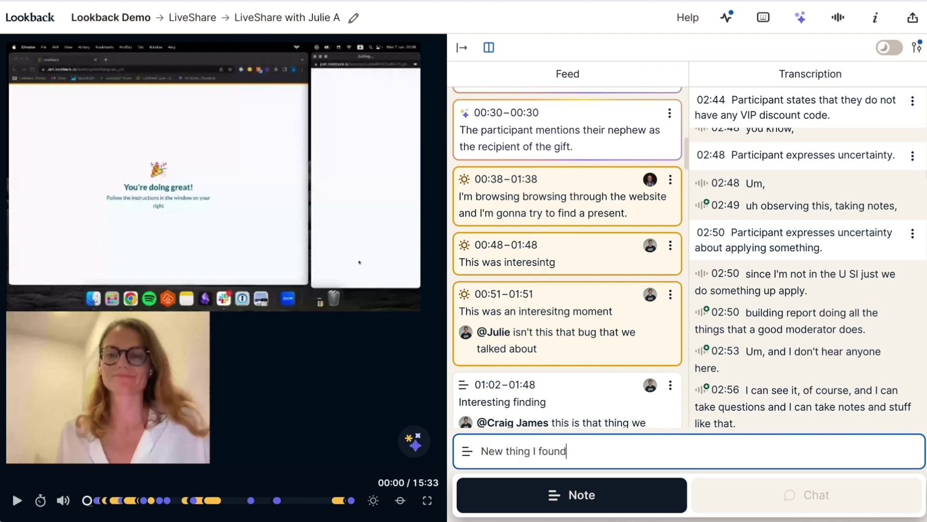
pyautogui.press('Return')
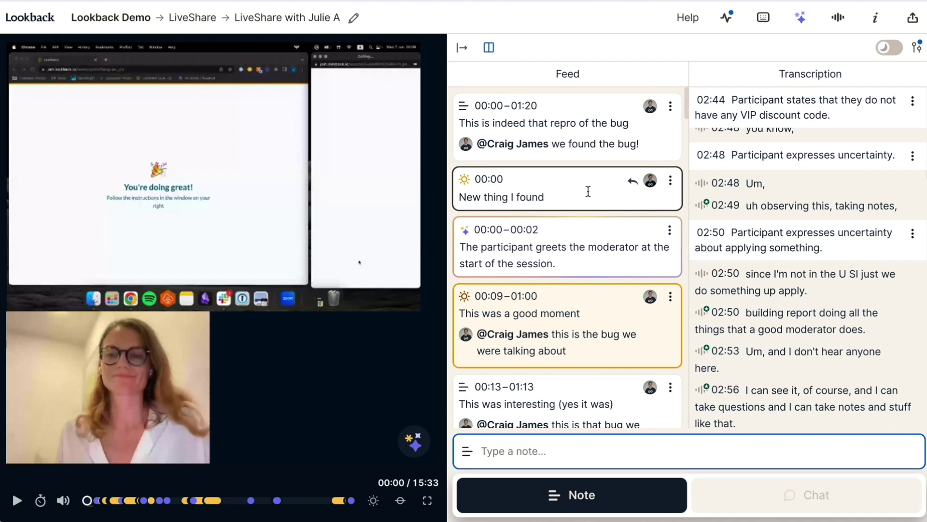
pyautogui.click(463, 180)
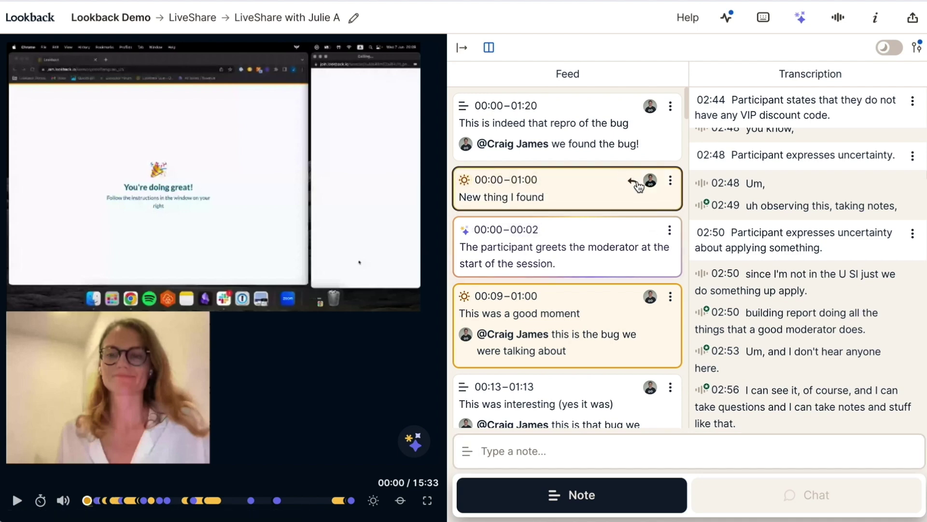
pyautogui.click(671, 181)
# Show the 'New thing I found' and 'Prefers the radio' highlights on the dashboard.
pyautogui.click(727, 257)
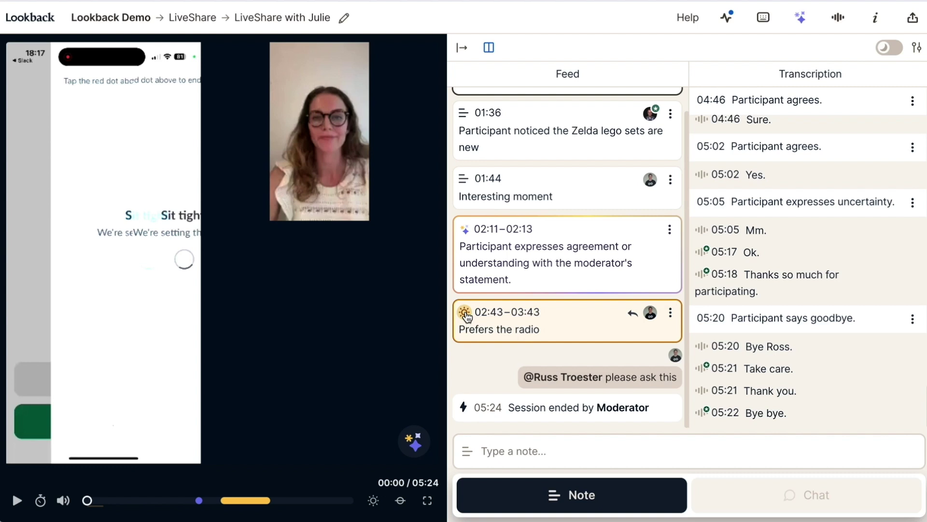
pyautogui.click(670, 313)
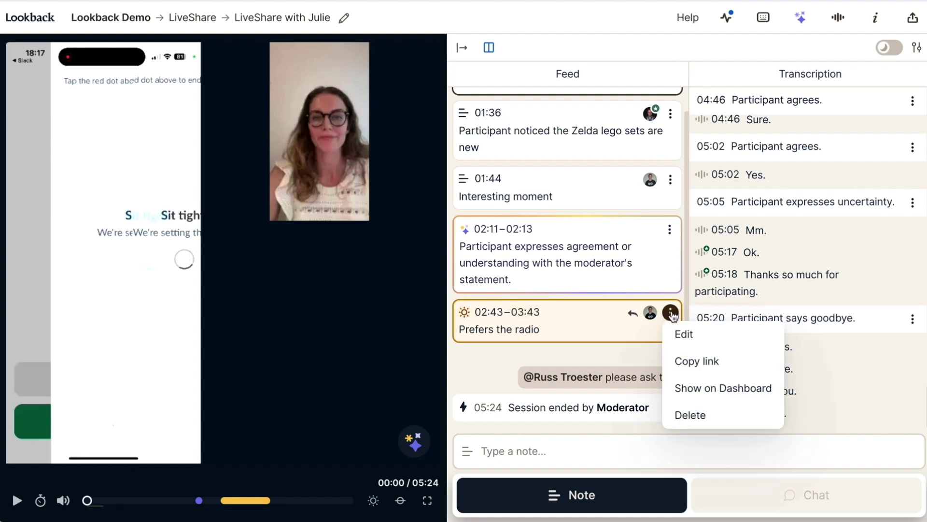
pyautogui.click(705, 388)
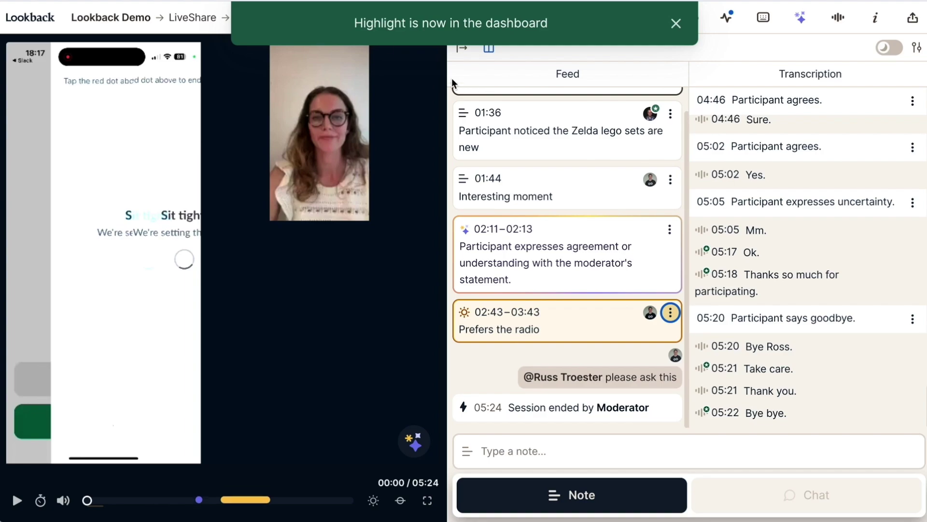
pyautogui.click(190, 14)
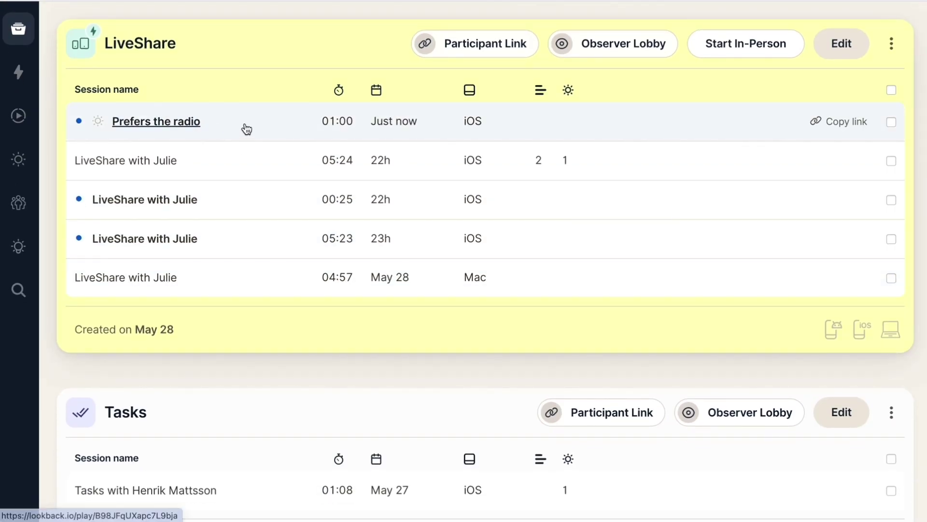
# Move the 'Prefers the radio' session into the Highlight Reel about bugs.
pyautogui.scroll(10, 479, 175)
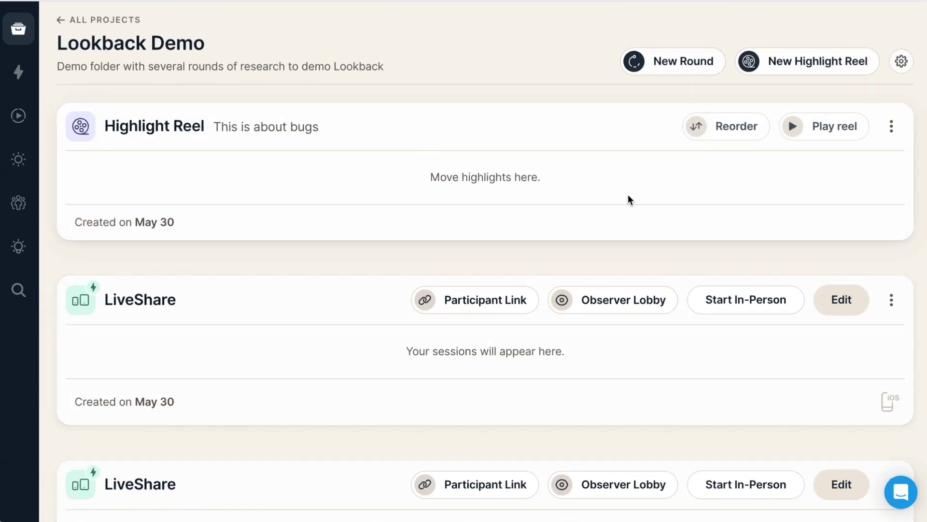
pyautogui.scroll(-5, 648, 263)
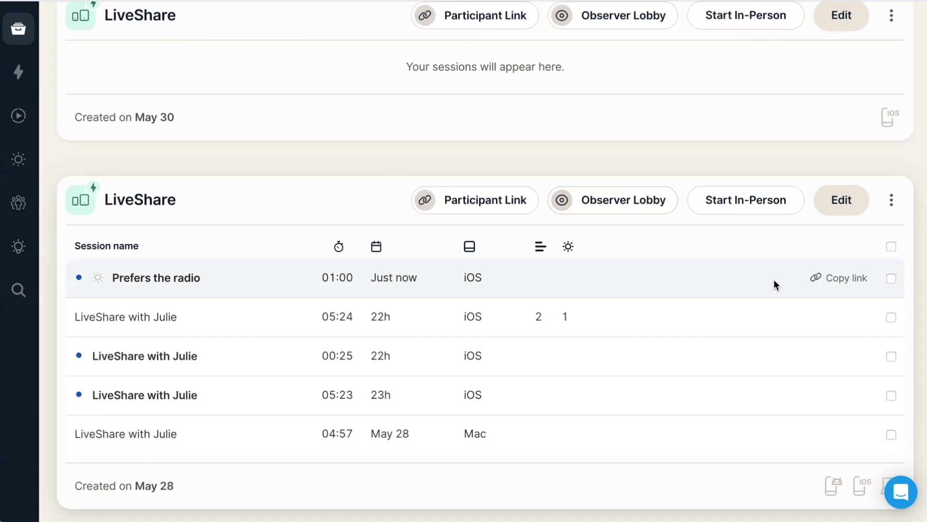
pyautogui.click(892, 201)
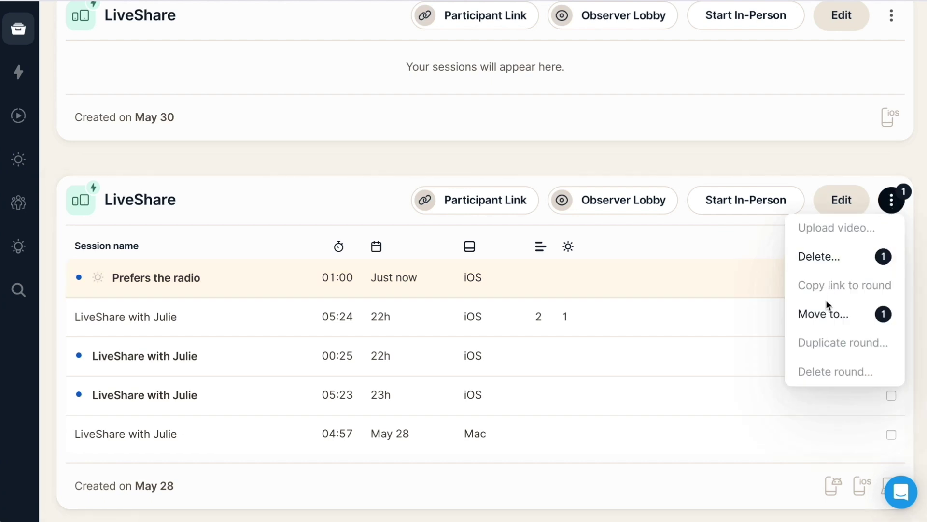
pyautogui.click(830, 312)
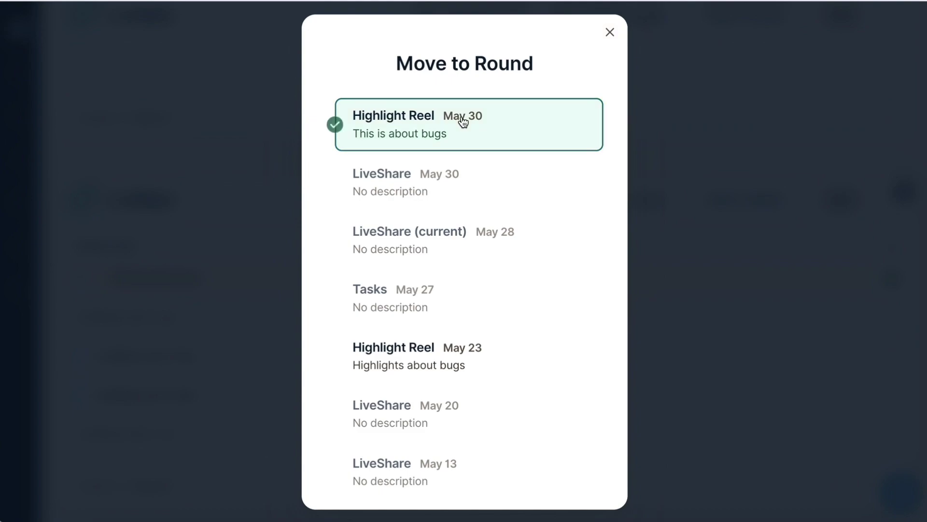
pyautogui.scroll(-5, 511, 430)
pyautogui.click(531, 486)
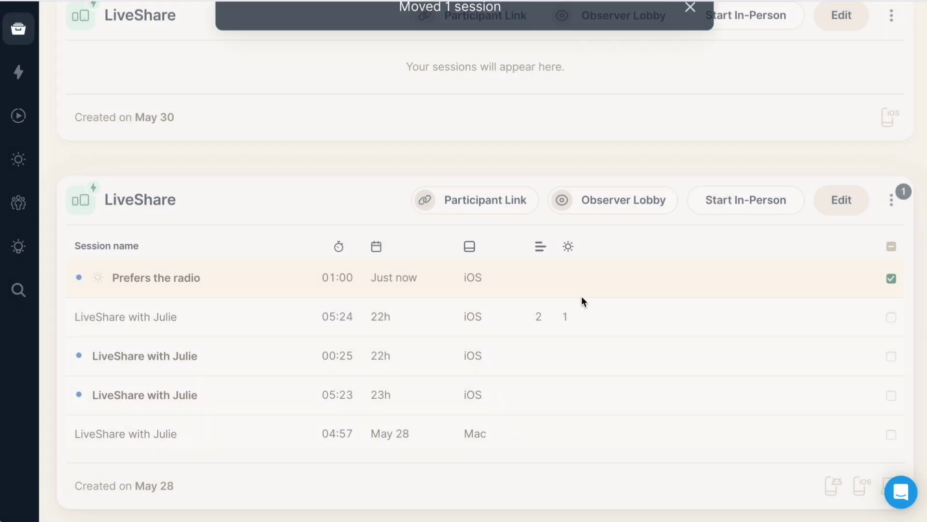